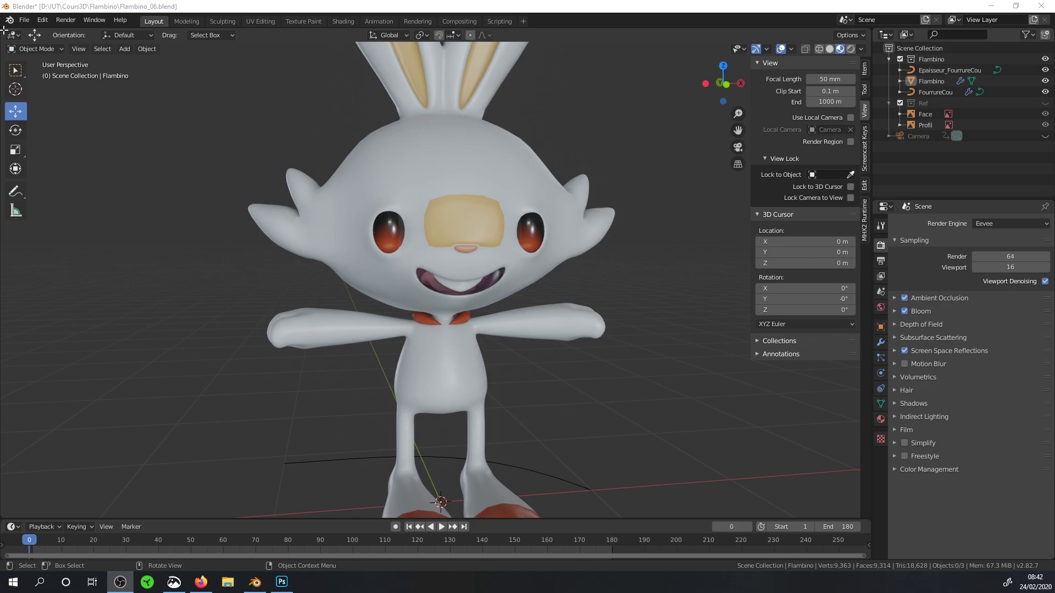
# Split the Flambino 3D view into left and right areas.
pyautogui.moveTo(4, 32); pyautogui.dragTo(217, 44)
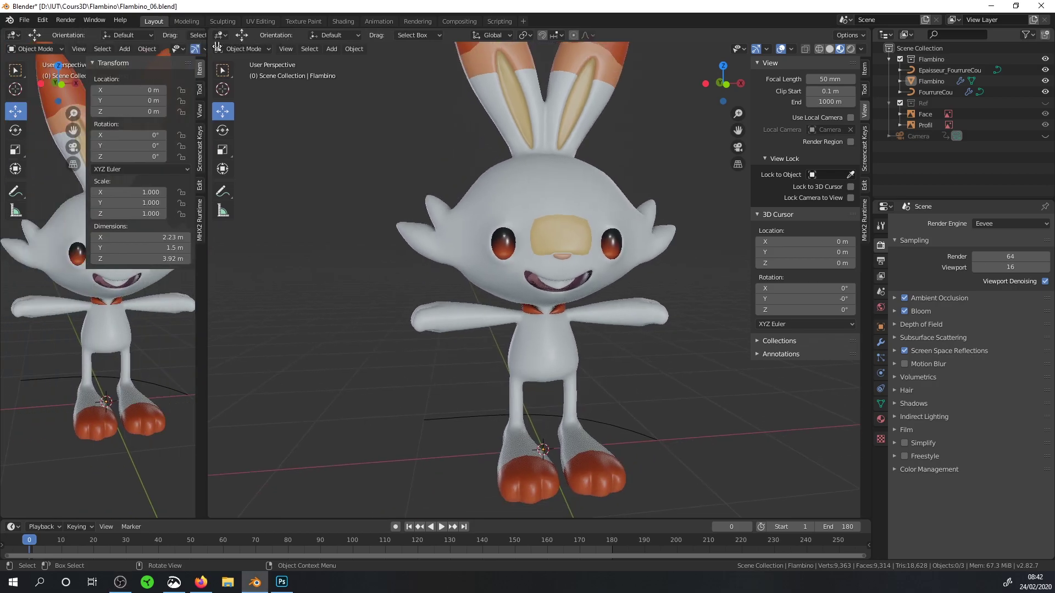
pyautogui.click(16, 39)
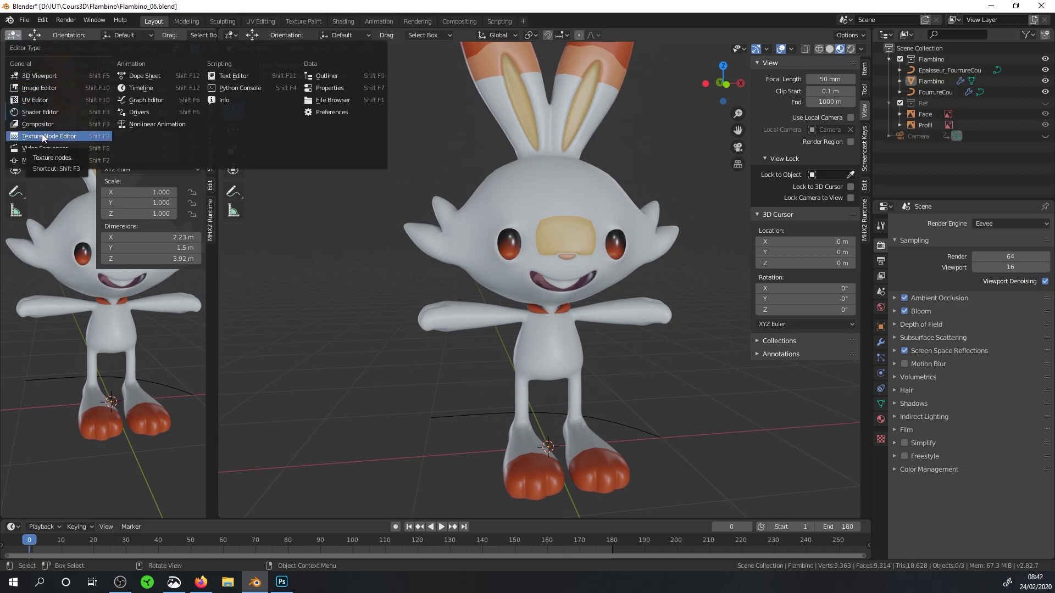
# Show the character reference drawing in the left area as an Image Editor, widened and framed on the face.
pyautogui.click(39, 88)
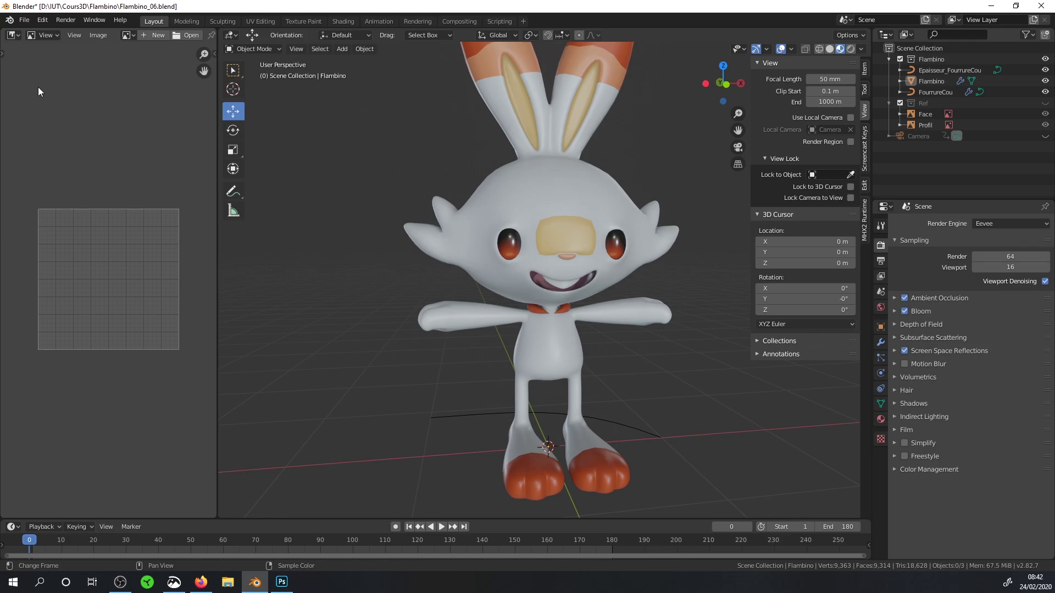
pyautogui.click(128, 35)
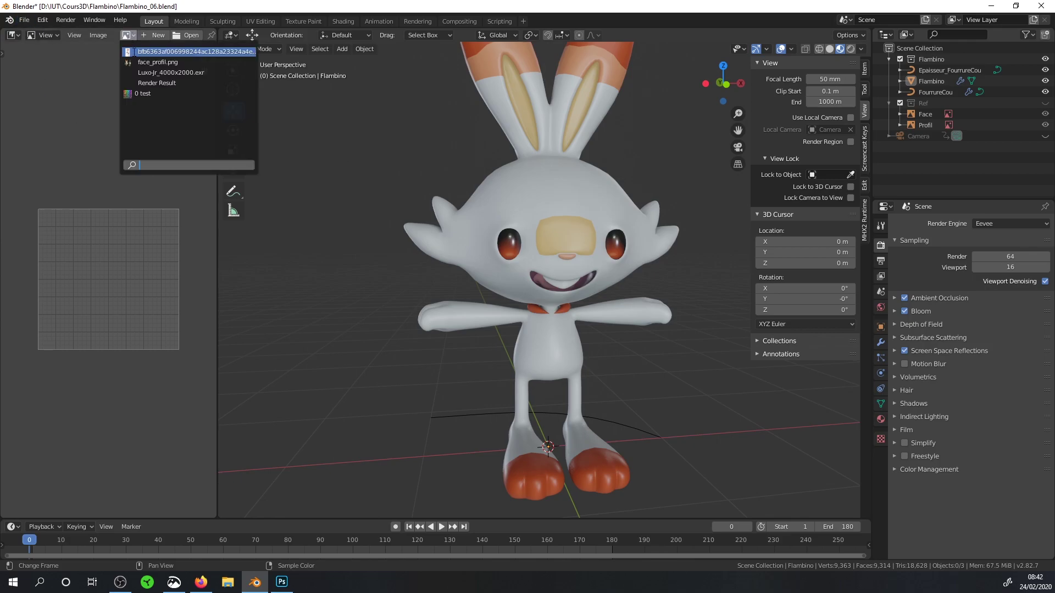
pyautogui.click(149, 51)
pyautogui.moveTo(217, 190); pyautogui.dragTo(402, 189)
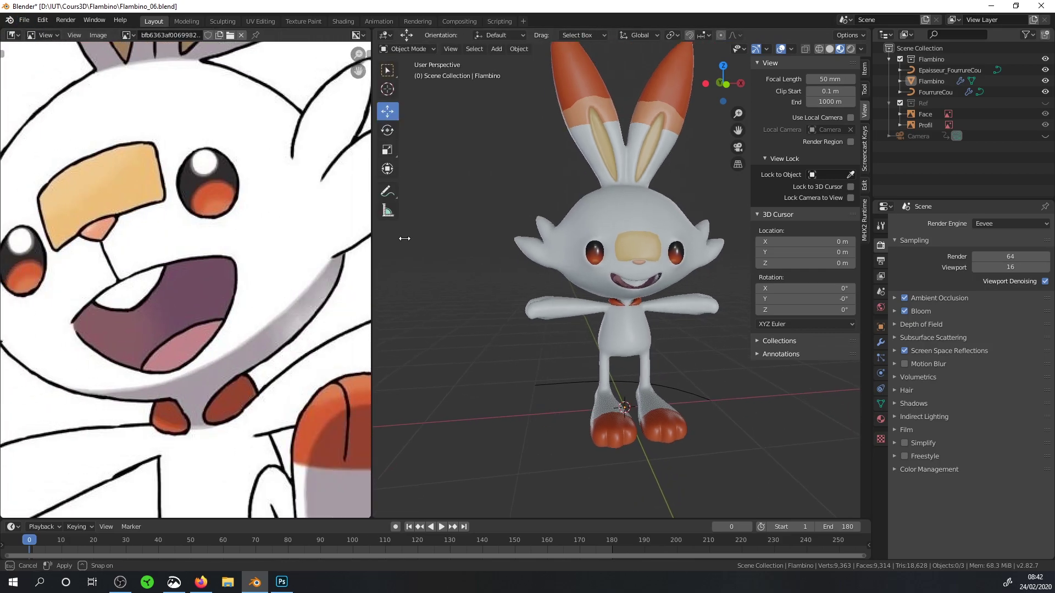
pyautogui.moveTo(247, 189); pyautogui.dragTo(283, 225, button='middle')
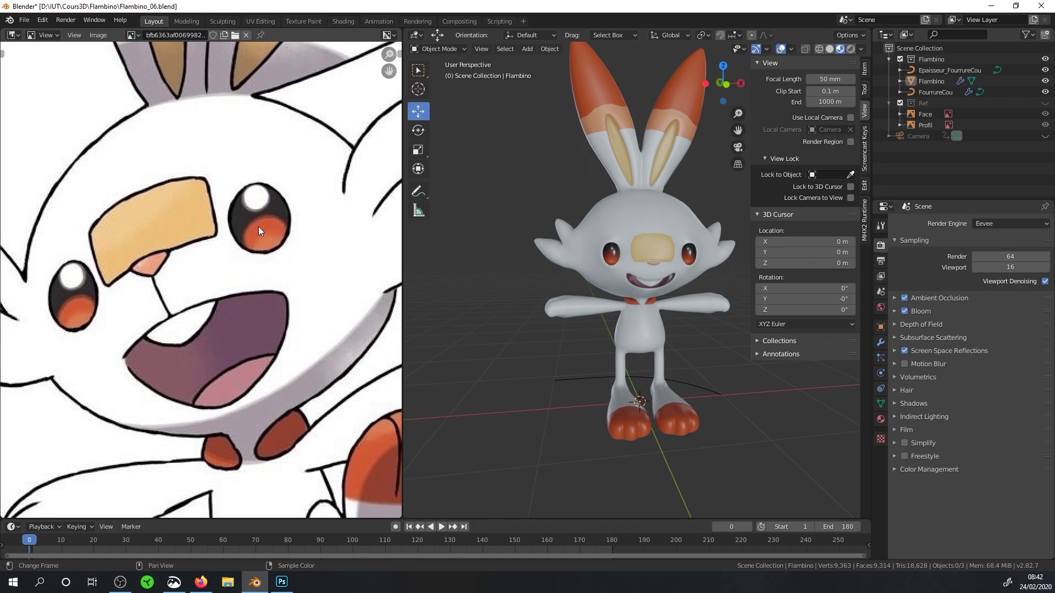
# Orbit and zoom the 3D view onto the character's face, nudging the reference drawing to match.
pyautogui.moveTo(609, 261)
pyautogui.mouseDown(button='middle')
pyautogui.moveTo(629, 239)
pyautogui.moveTo(705, 229)
pyautogui.moveTo(613, 248)
pyautogui.moveTo(509, 245)
pyautogui.moveTo(623, 258)
pyautogui.moveTo(586, 244)
pyautogui.moveTo(589, 255)
pyautogui.mouseUp(button='middle')
pyautogui.scroll(5, 629, 239)
pyautogui.scroll(-5, 566, 241)
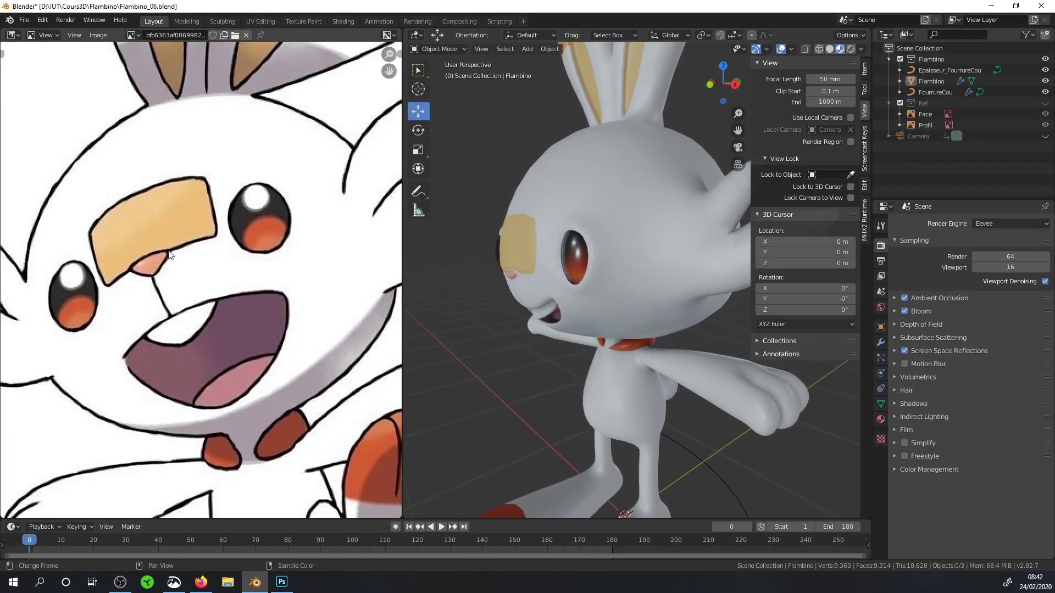
pyautogui.moveTo(223, 260); pyautogui.dragTo(250, 252, button='middle')
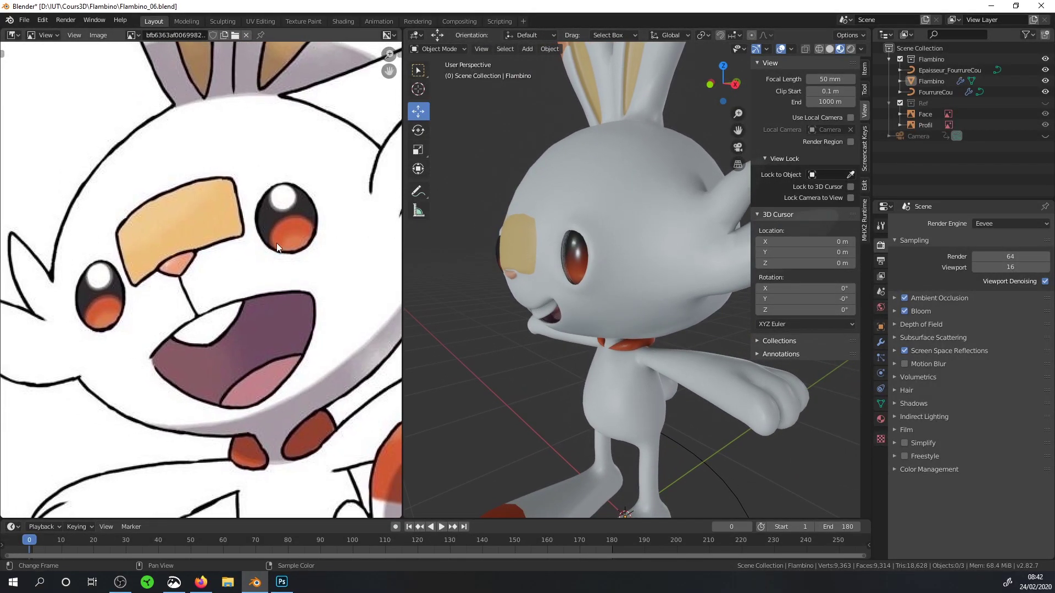
pyautogui.moveTo(549, 247)
pyautogui.mouseDown(button='middle')
pyautogui.moveTo(594, 249)
pyautogui.moveTo(603, 235)
pyautogui.mouseUp(button='middle')
# In the Shading workspace, delete the Texture Coordinate, Mapping, Layer Weight and ColorRamp nodes feeding the eye shader.
pyautogui.click(343, 21)
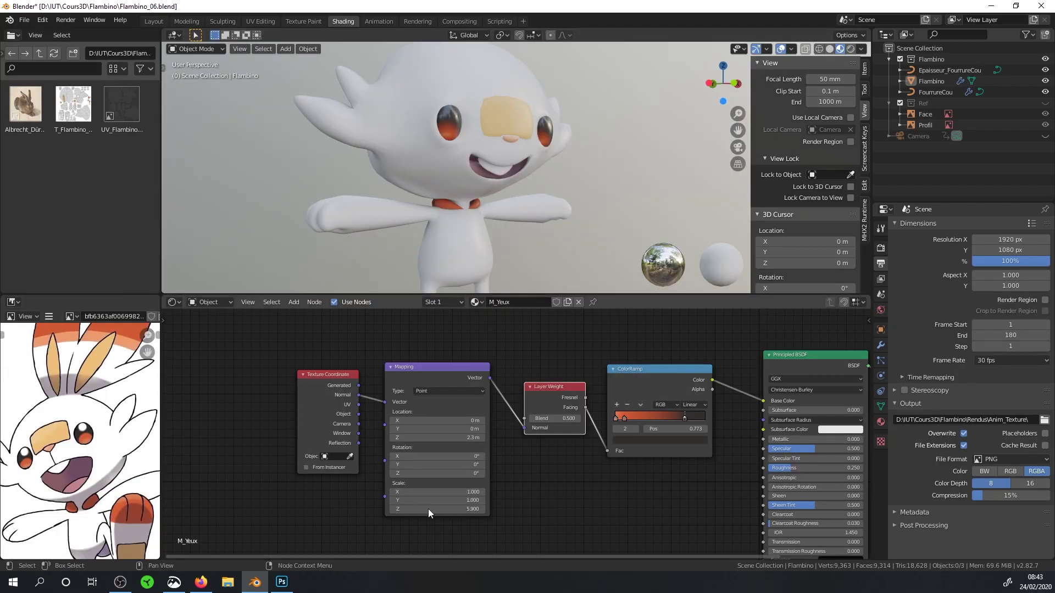
pyautogui.moveTo(715, 497); pyautogui.dragTo(262, 376)
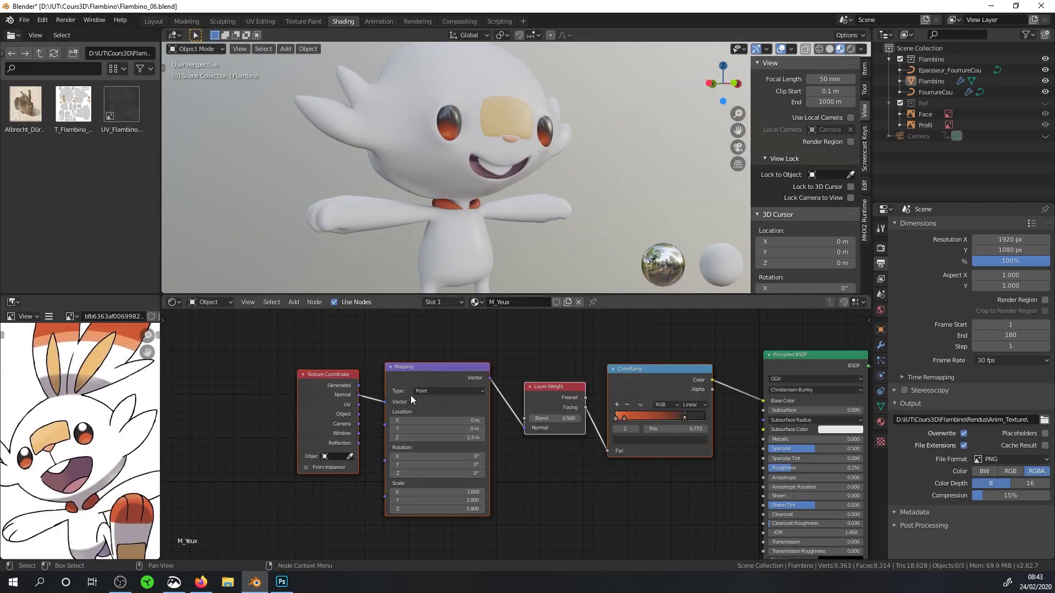
pyautogui.moveTo(697, 473)
pyautogui.mouseDown()
pyautogui.moveTo(292, 374)
pyautogui.moveTo(239, 341)
pyautogui.mouseUp()
pyautogui.press('x')
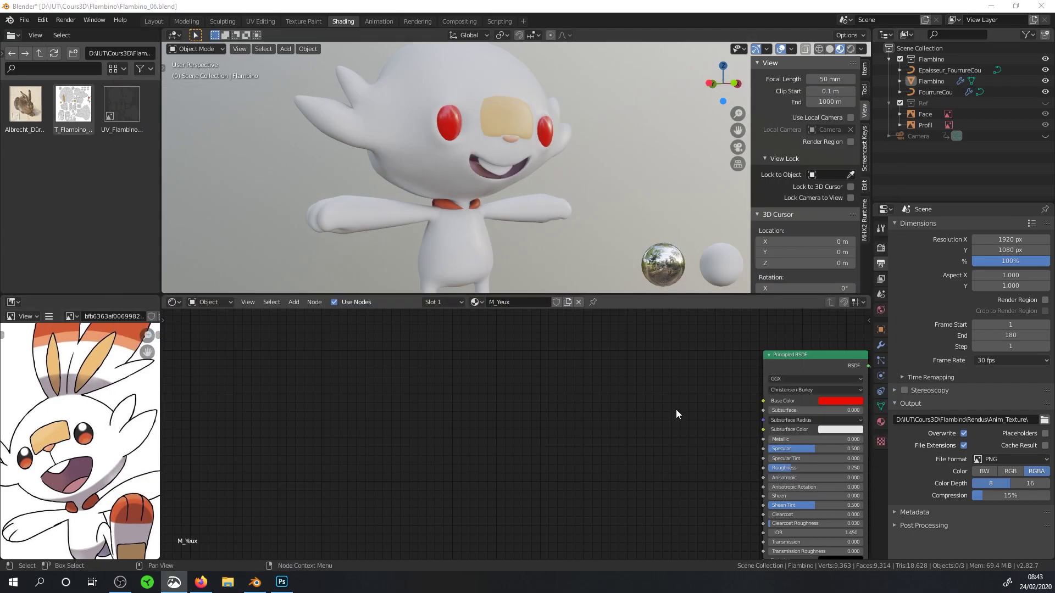
pyautogui.moveTo(676, 414); pyautogui.dragTo(498, 381, button='middle')
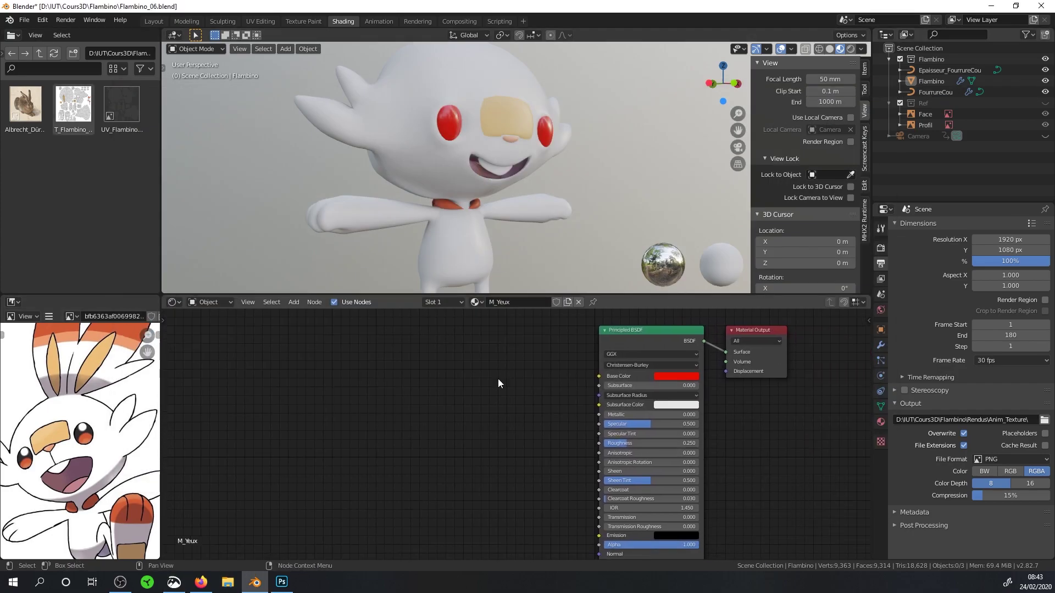
pyautogui.hotkey('shift', 'a')
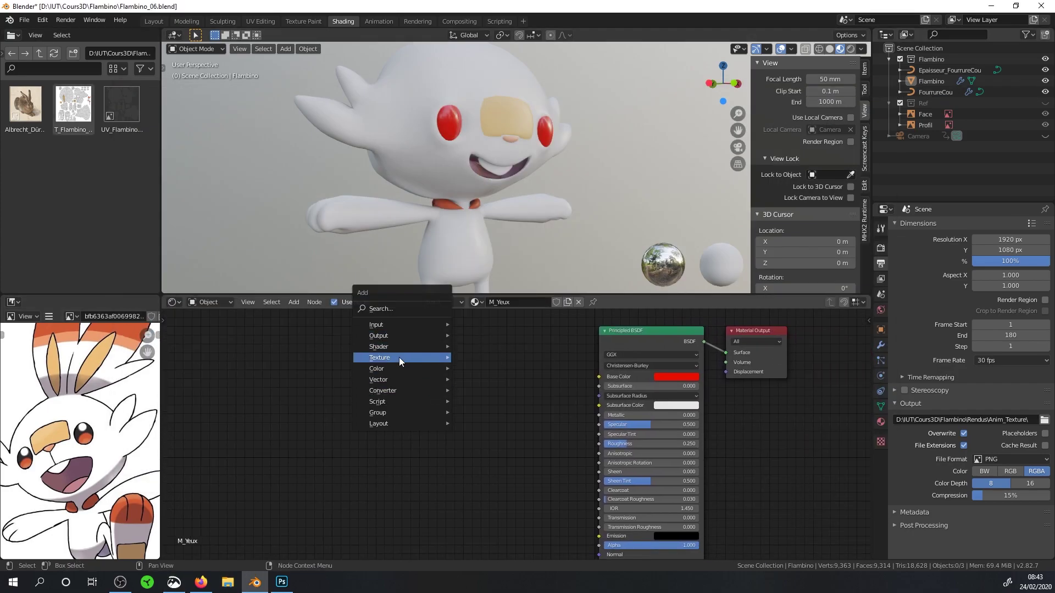
pyautogui.moveTo(392, 324)
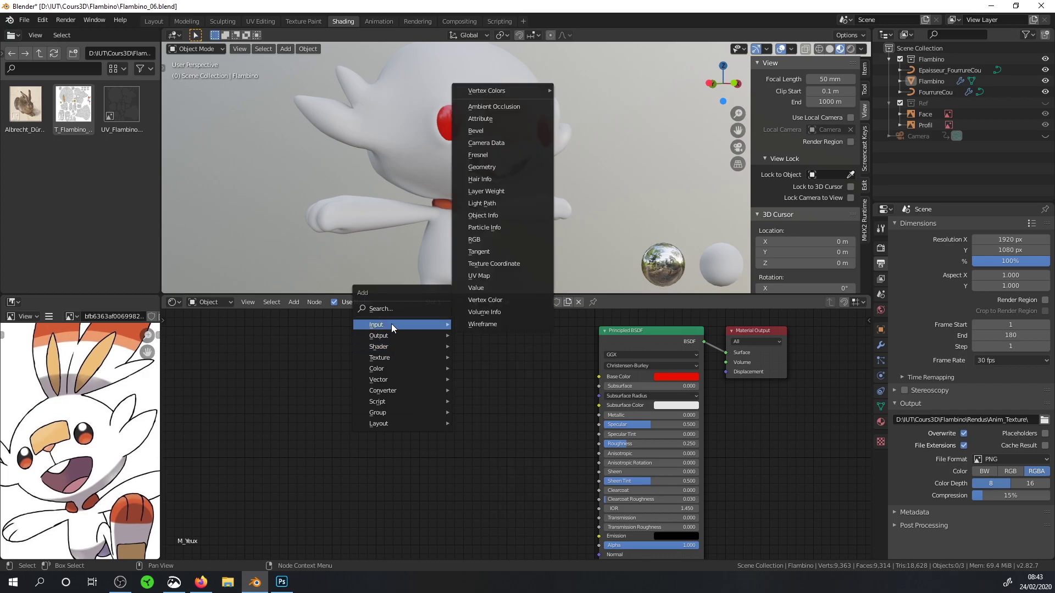
# Place a Layer Weight node (Blend 0.500) beside the red Principled BSDF in M_Yeux.
pyautogui.click(291, 302)
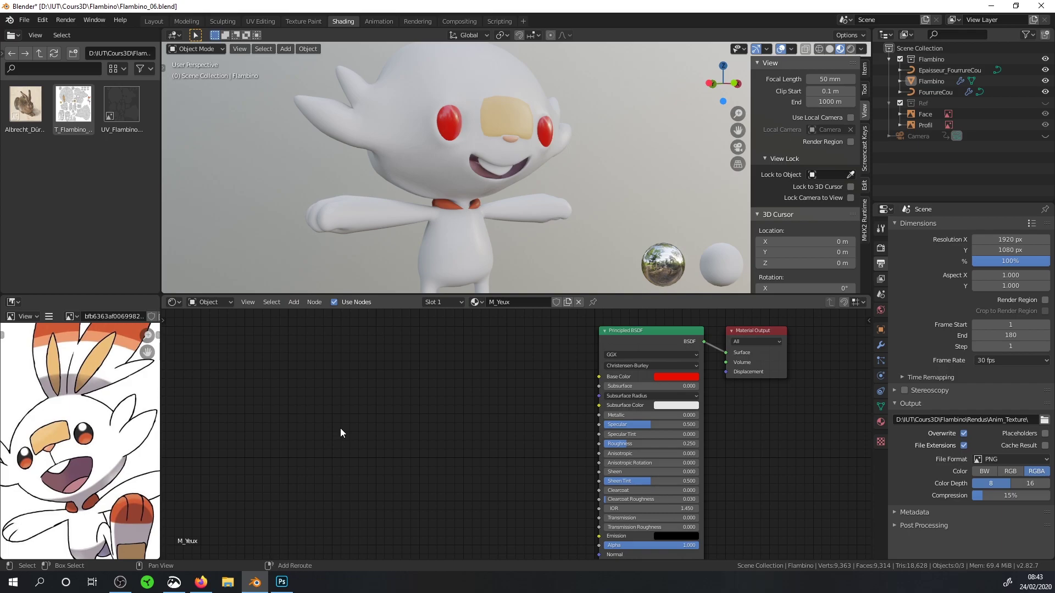
pyautogui.hotkey('shift', 'a')
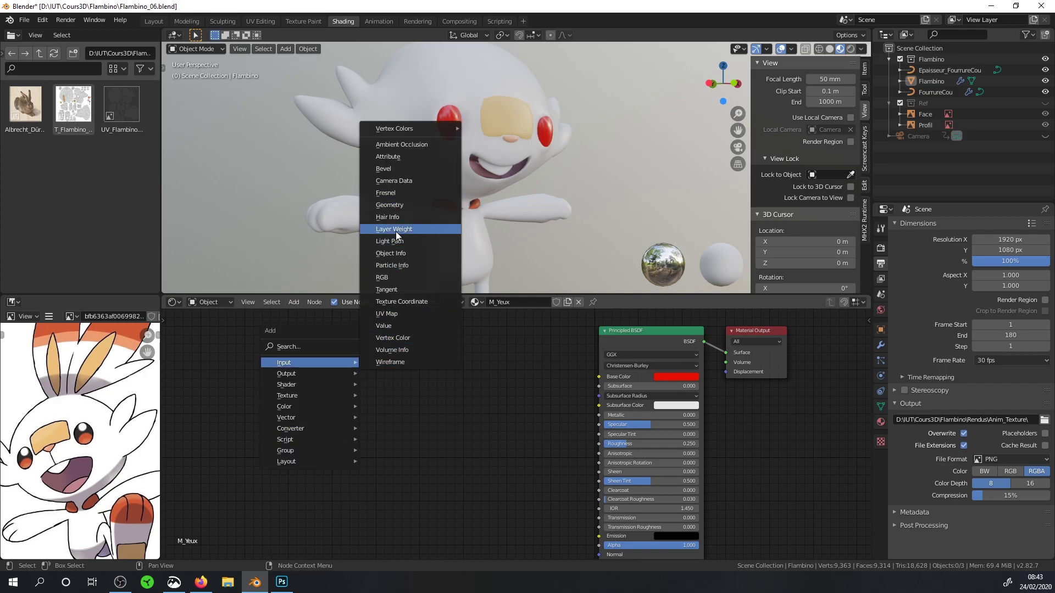
pyautogui.click(395, 232)
pyautogui.click(387, 412)
pyautogui.scroll(2, 414, 433)
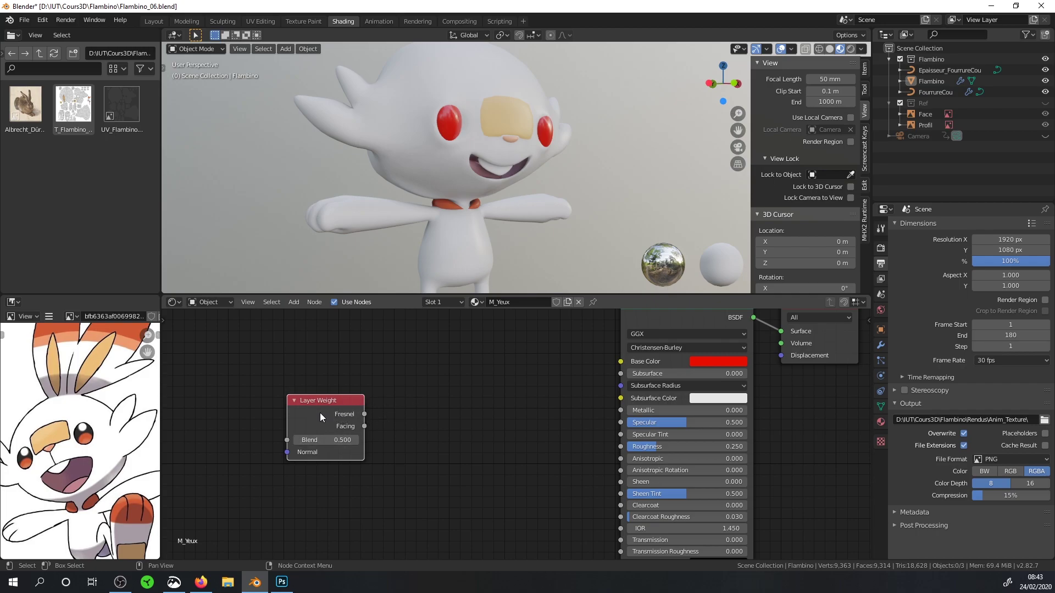
pyautogui.click(43, 20)
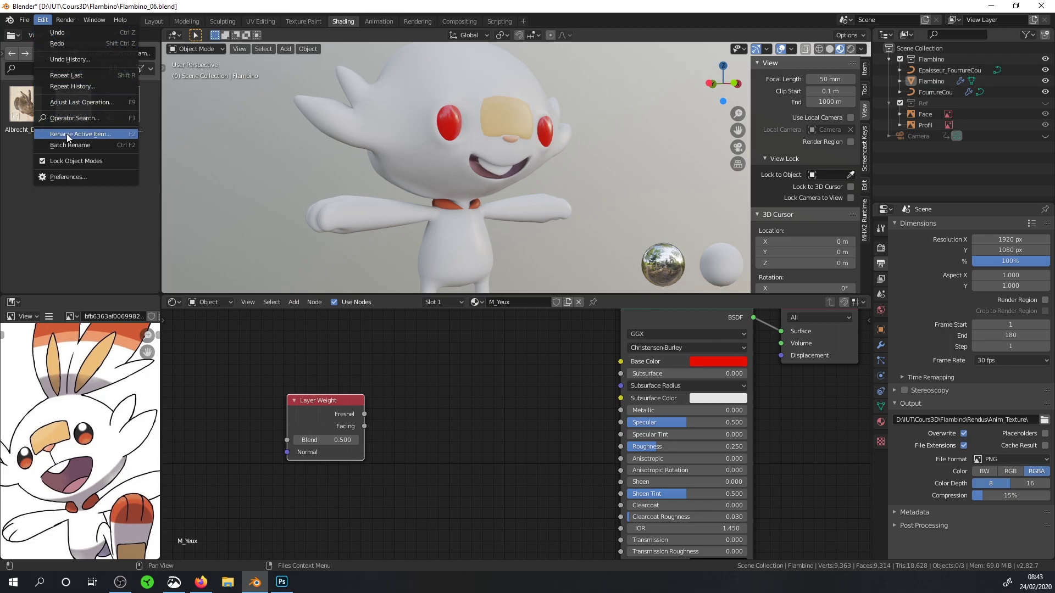
pyautogui.click(44, 21)
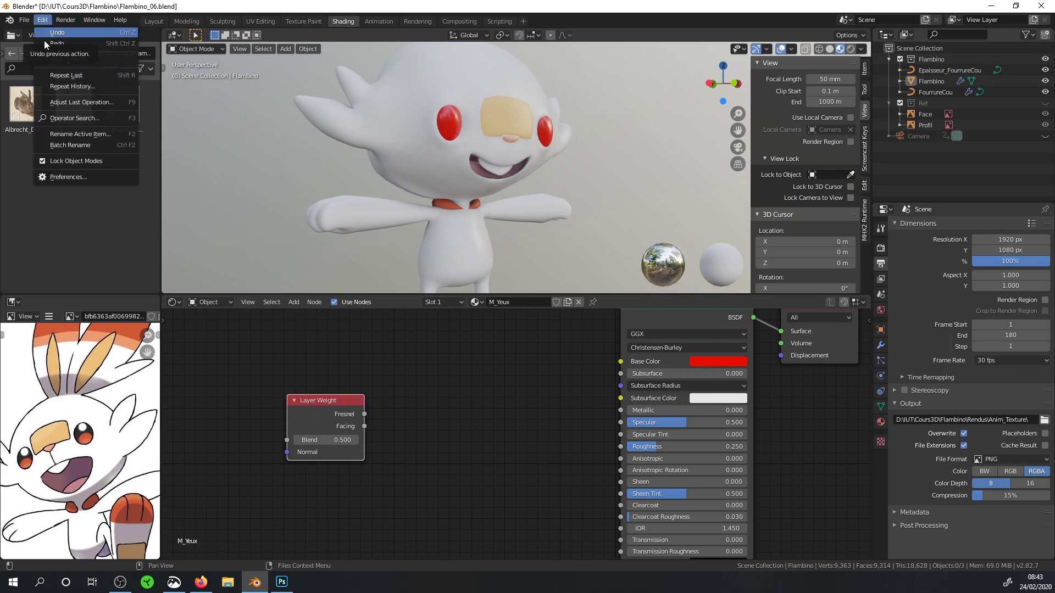
pyautogui.click(76, 178)
pyautogui.click(487, 132)
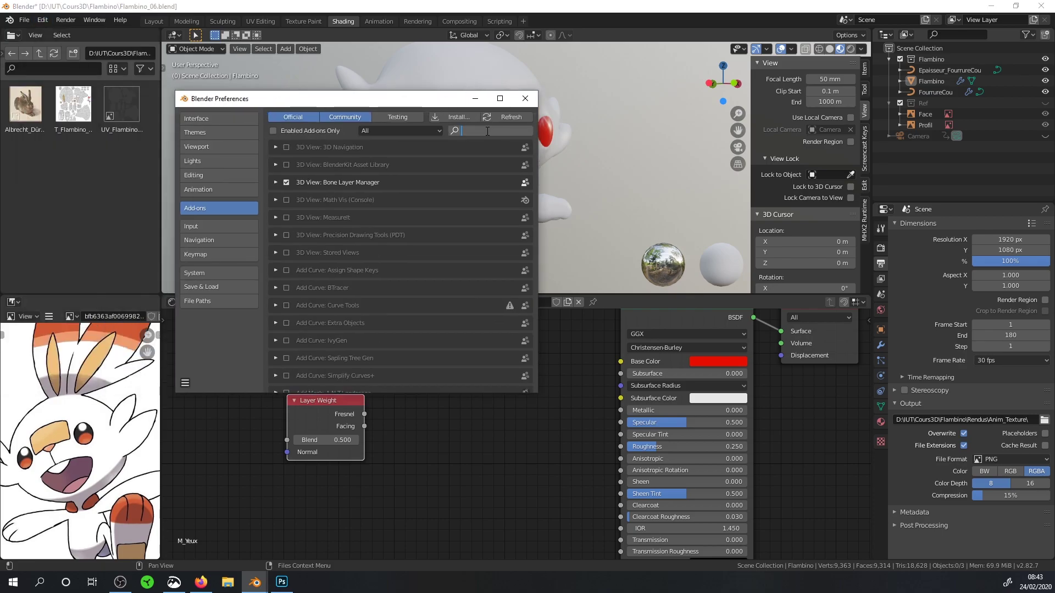
pyautogui.write('nofr')
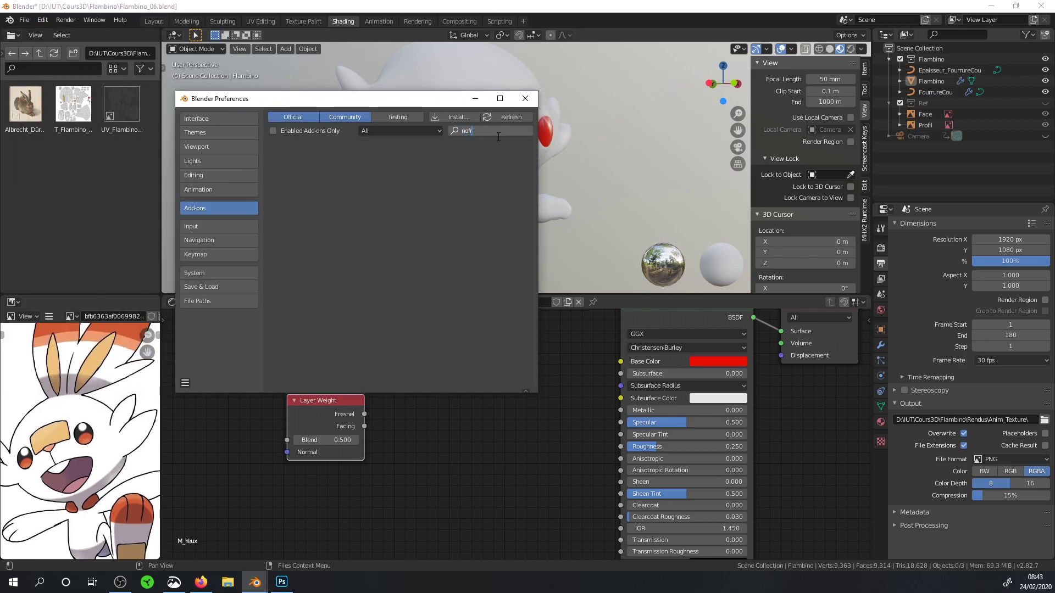
pyautogui.press('BackSpace')
pyautogui.press('BackSpace')
pyautogui.write('de')
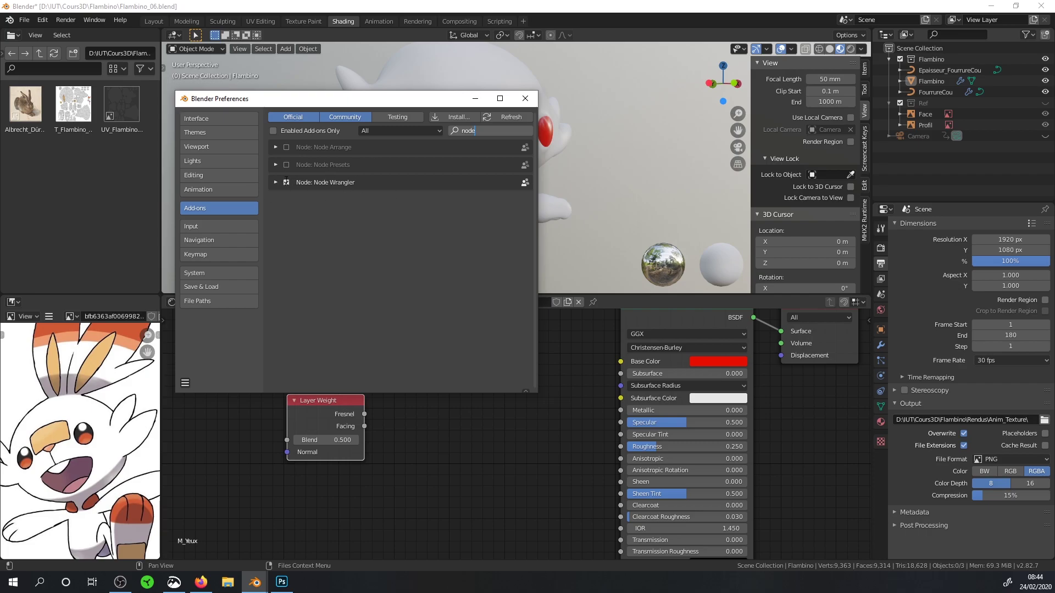
pyautogui.click(525, 98)
pyautogui.moveTo(403, 416); pyautogui.dragTo(426, 401, button='middle')
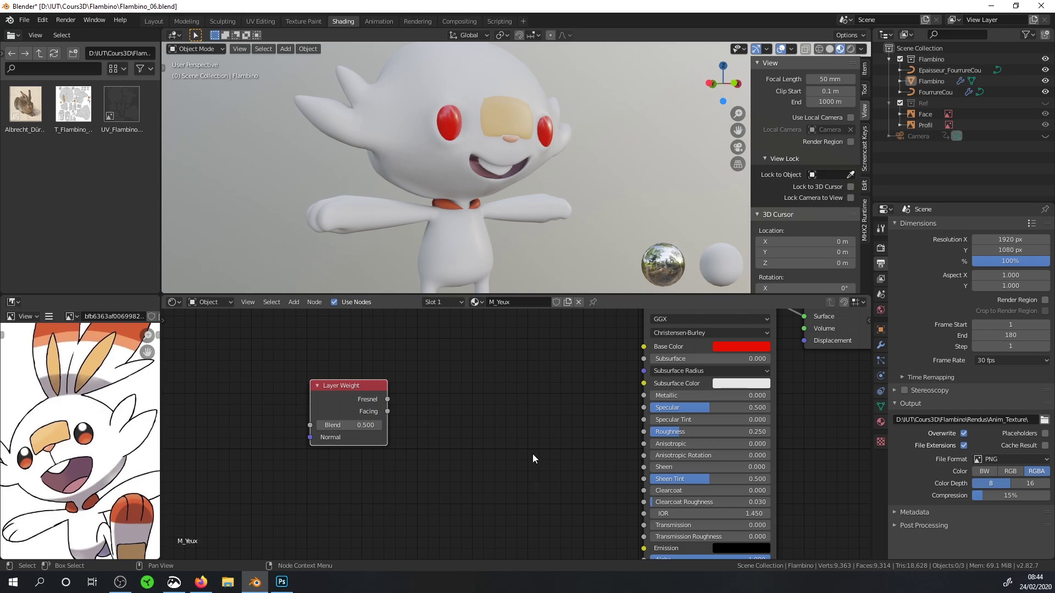
# Preview the Layer Weight Fresnel output on the eyes through a Viewer node and frame all nodes.
pyautogui.keyDown('ctrl'); pyautogui.keyDown('shift'); pyautogui.click(344, 402); pyautogui.keyUp('shift'); pyautogui.keyUp('ctrl')
pyautogui.moveTo(452, 122)
pyautogui.mouseDown(button='middle')
pyautogui.moveTo(426, 141)
pyautogui.moveTo(476, 154)
pyautogui.mouseUp(button='middle')
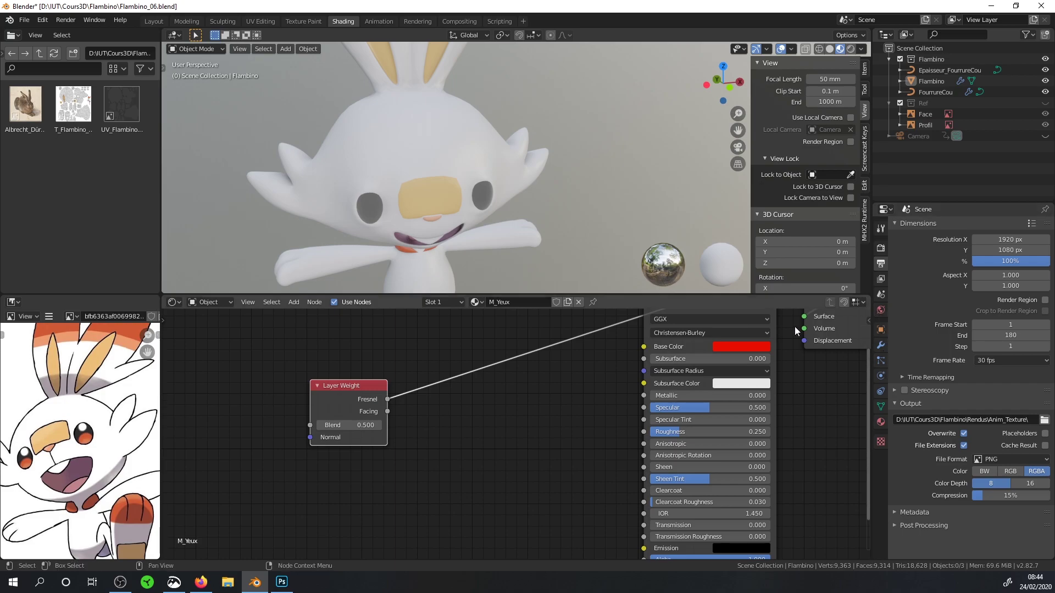
pyautogui.click(880, 421)
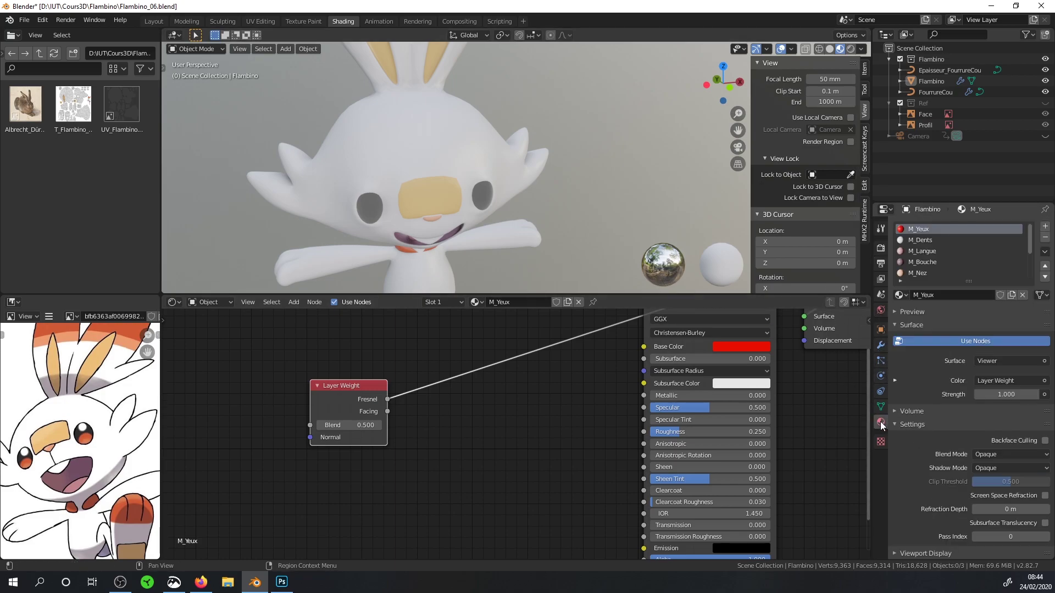
pyautogui.click(461, 137)
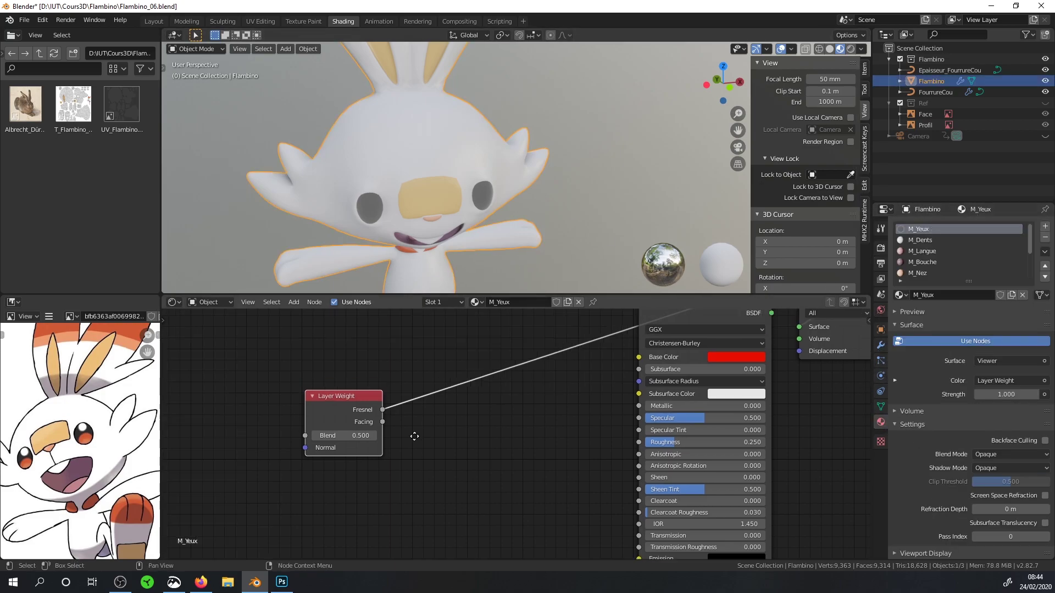
pyautogui.press('Home')
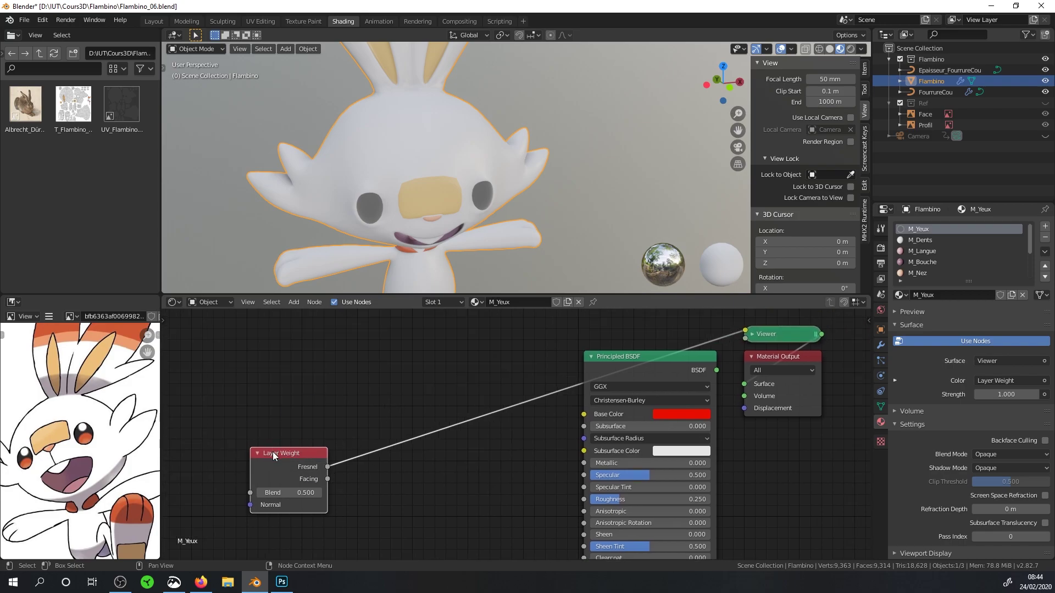
pyautogui.moveTo(275, 453); pyautogui.dragTo(278, 425)
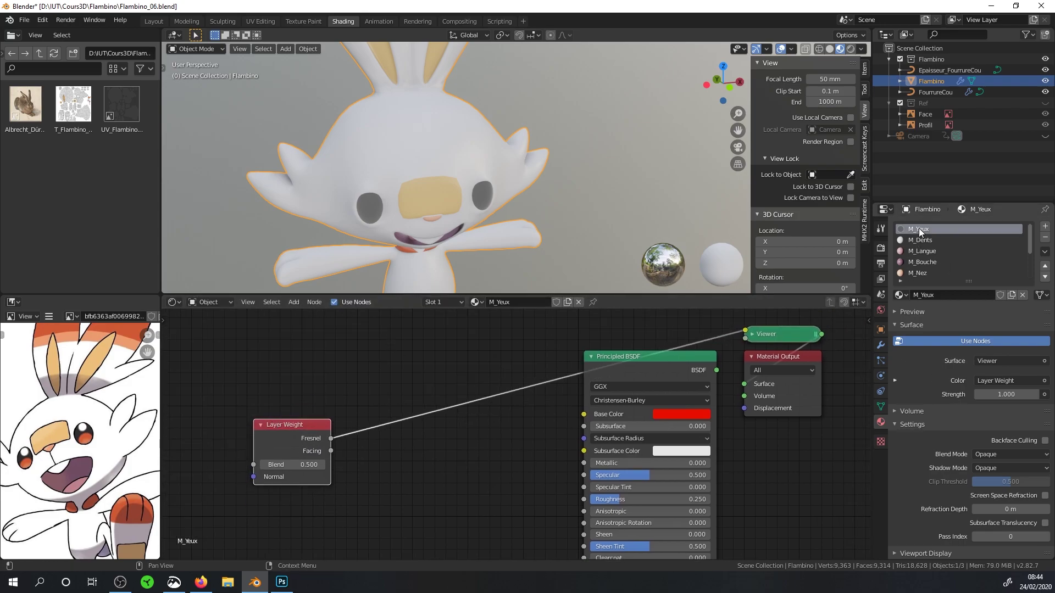
# Check the character's material slots and material list, then nudge the Layer Weight node upward.
pyautogui.click(452, 304)
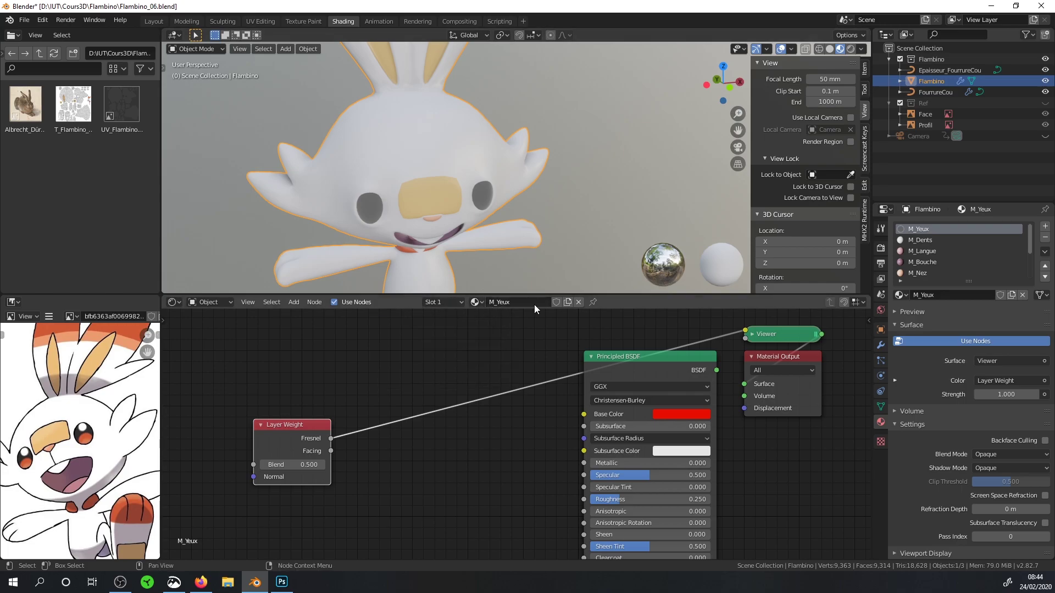
pyautogui.scroll(-1, 1030, 237)
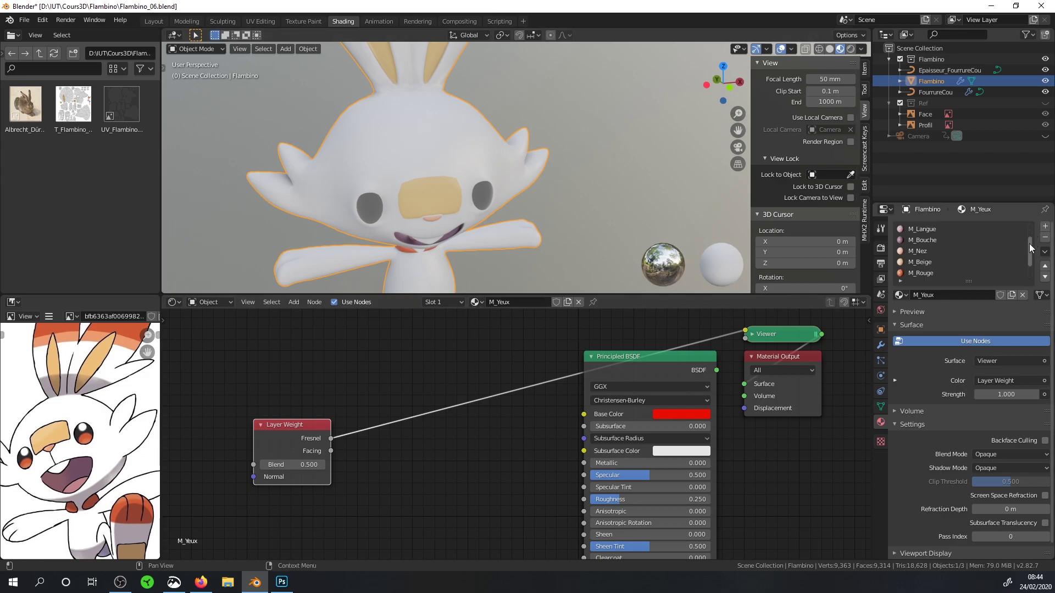
pyautogui.scroll(1, 915, 236)
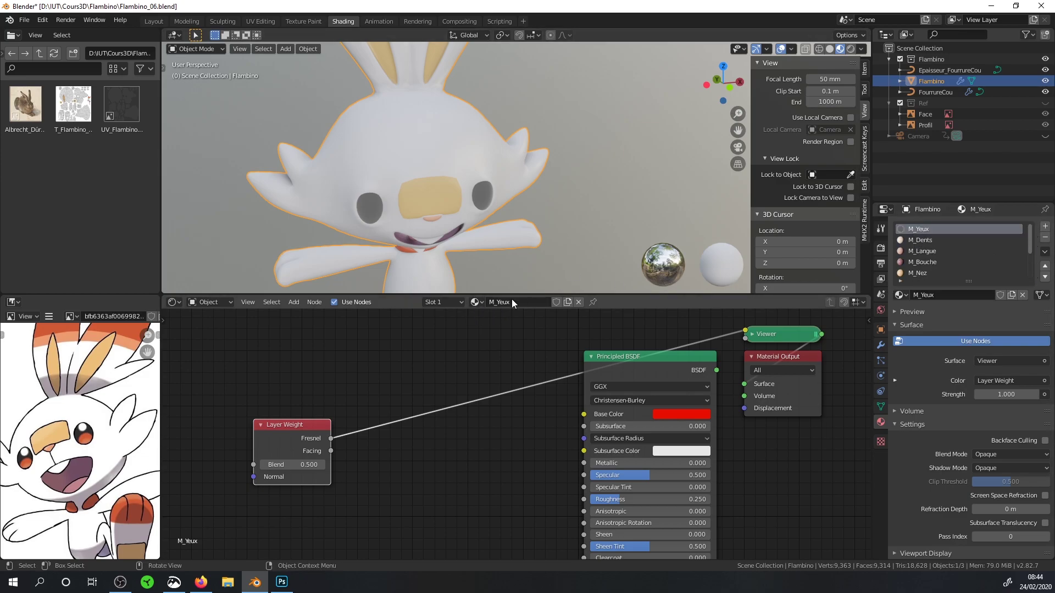
pyautogui.click(481, 302)
pyautogui.click(457, 304)
pyautogui.moveTo(317, 444); pyautogui.dragTo(319, 420)
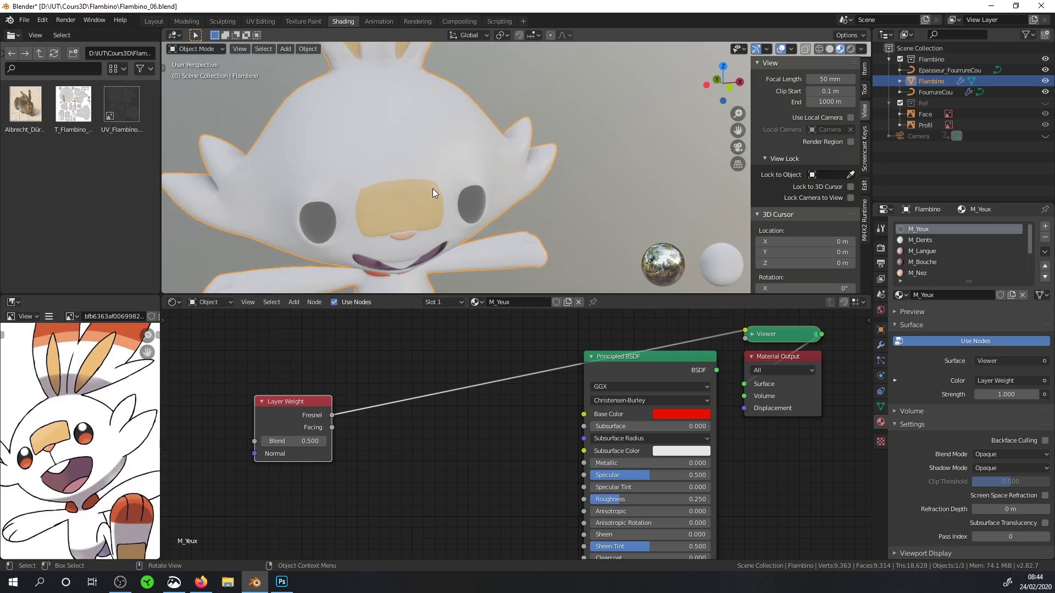
# Enter Edit Mode on the character, frame the eye and reveal all hidden geometry.
pyautogui.press('Tab')
pyautogui.press('KP_Decimal')
pyautogui.scroll(-2, 464, 204)
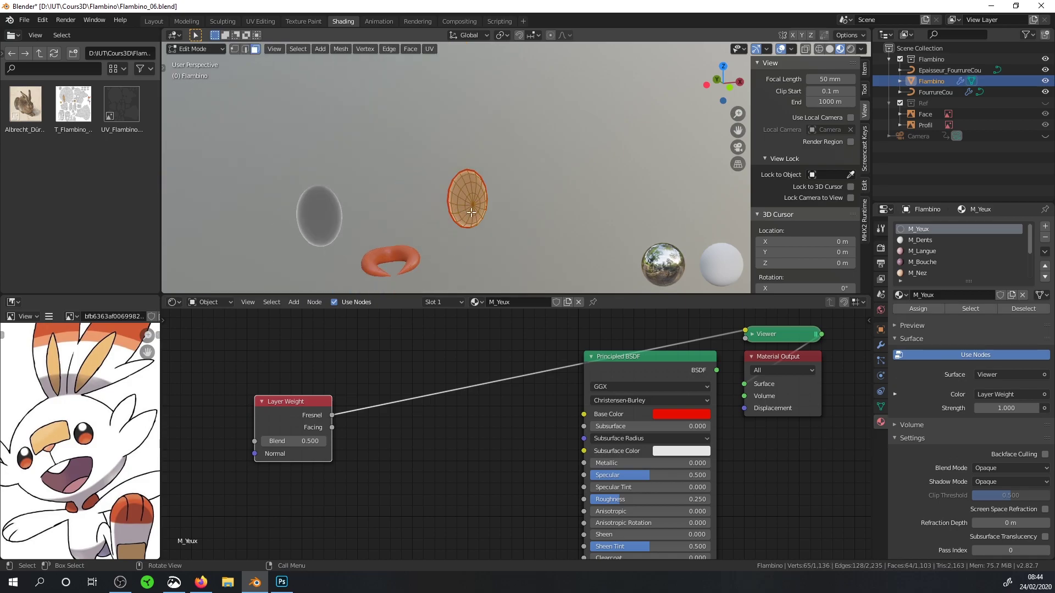
pyautogui.moveTo(467, 209); pyautogui.dragTo(474, 202, button='middle')
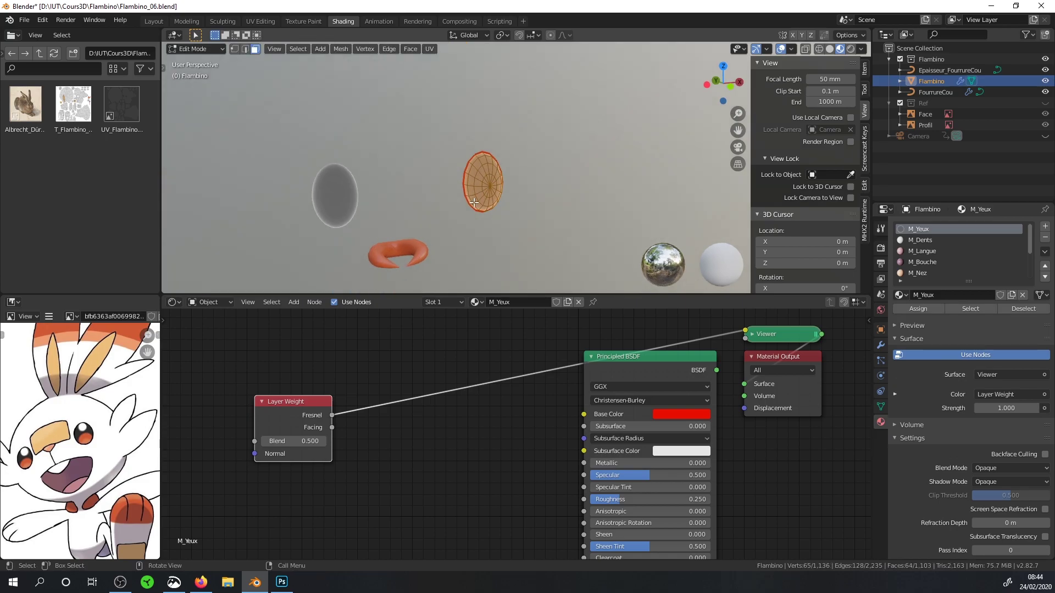
pyautogui.hotkey('alt', 'h')
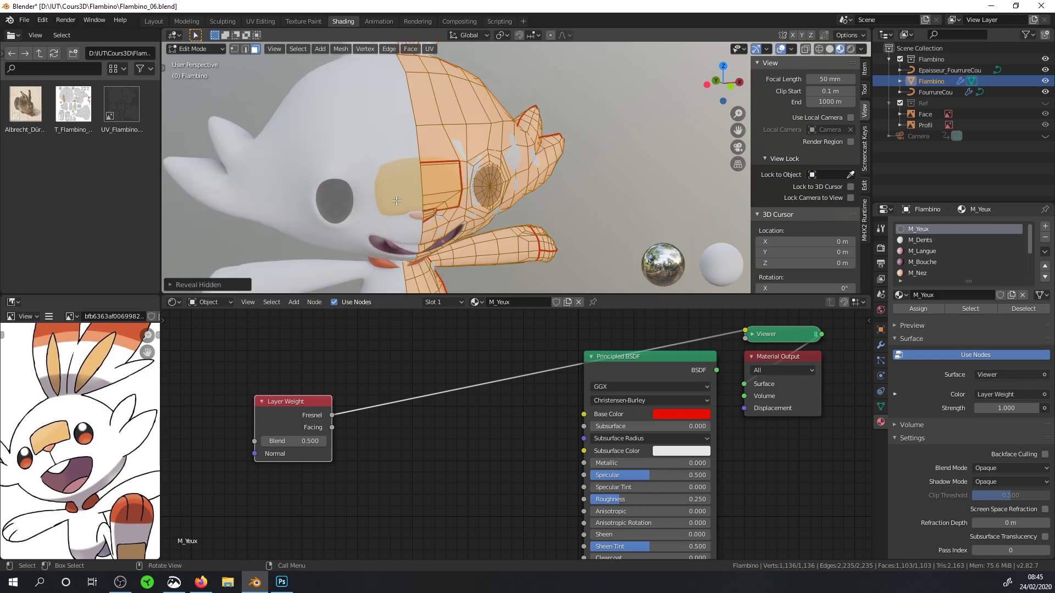
pyautogui.scroll(2, 397, 201)
pyautogui.scroll(2, 407, 208)
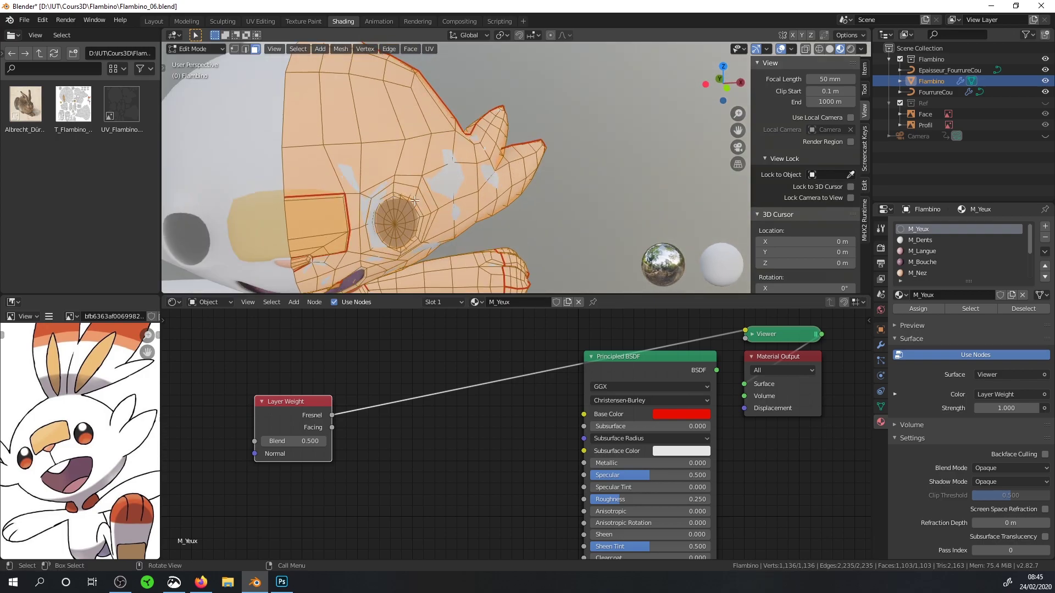
# Deselect all, link-select the eye with Delimit Normal, and hide everything else.
pyautogui.hotkey('alt', 'a')
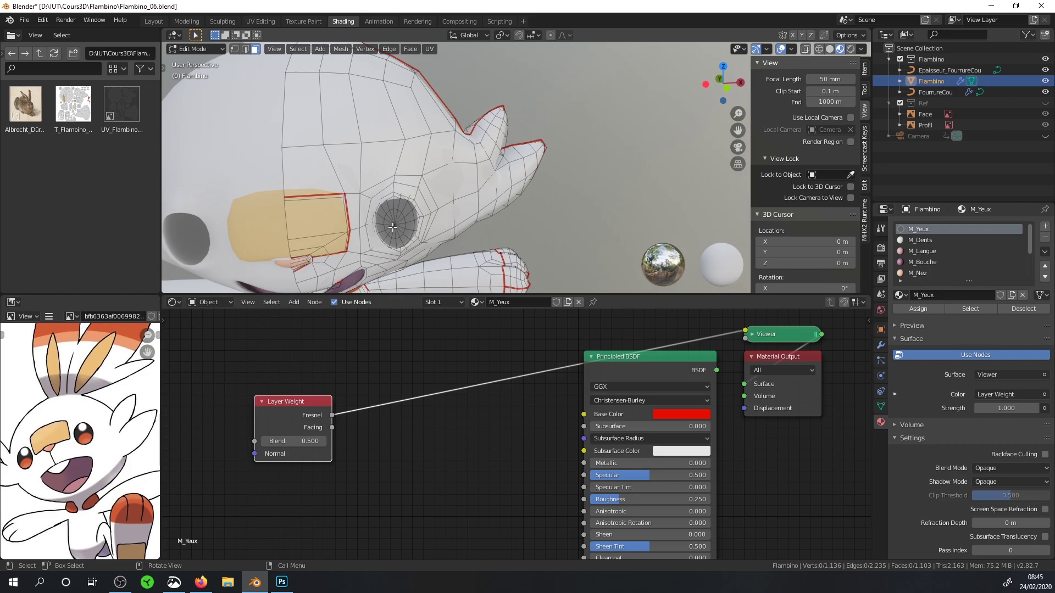
pyautogui.press('l')
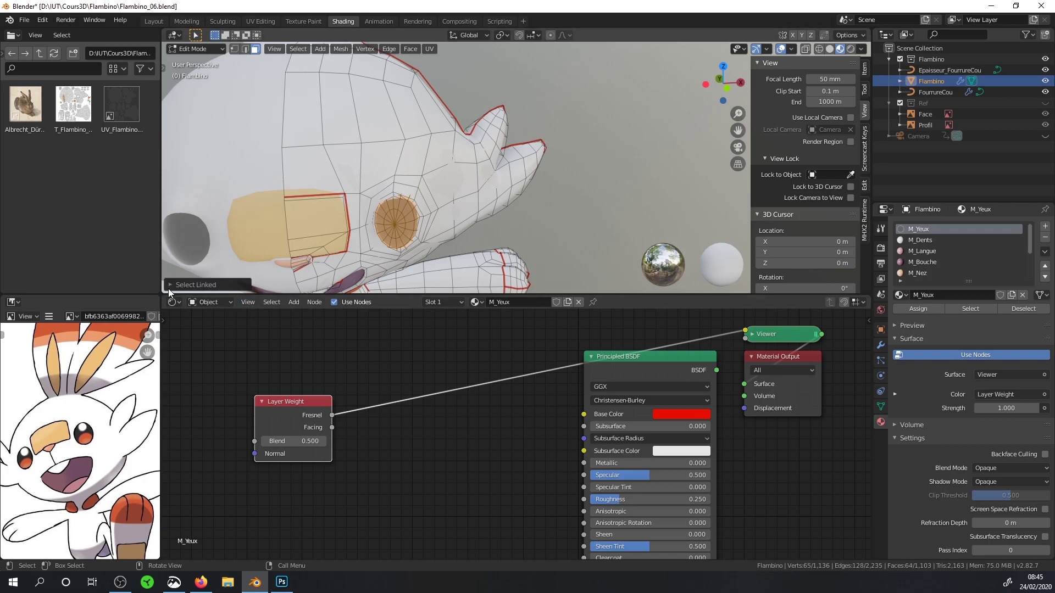
pyautogui.click(175, 286)
pyautogui.click(256, 237)
pyautogui.moveTo(385, 225); pyautogui.dragTo(445, 225, button='middle')
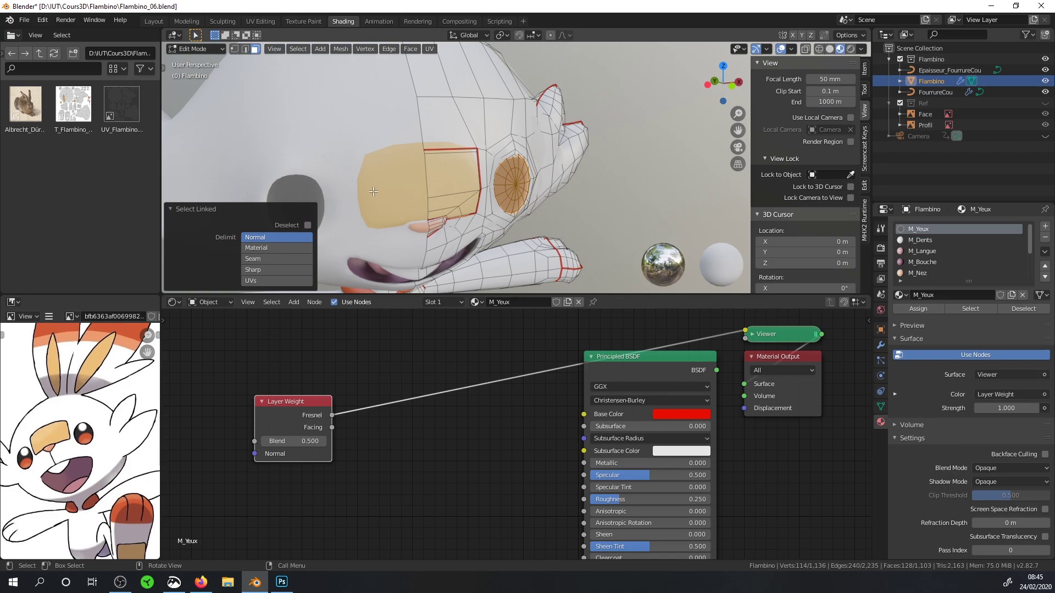
pyautogui.press('shift')
pyautogui.hotkey('shift', 'h')
# Orbit and zoom around the isolated eye to inspect its grey Fresnel shading.
pyautogui.moveTo(373, 191)
pyautogui.mouseDown(button='middle')
pyautogui.moveTo(524, 156)
pyautogui.moveTo(371, 192)
pyautogui.mouseUp(button='middle')
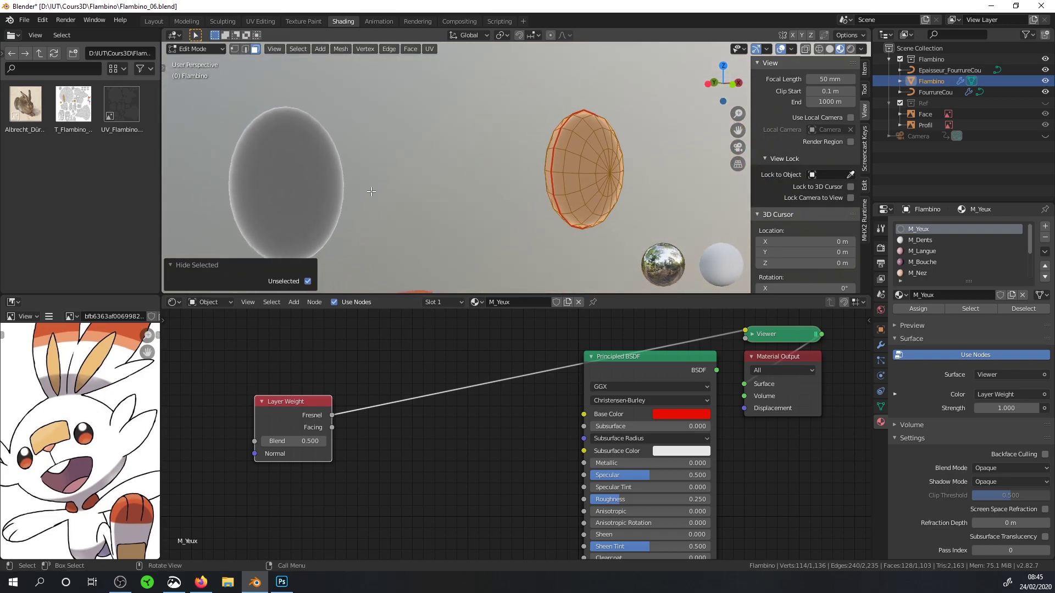
pyautogui.moveTo(400, 200); pyautogui.dragTo(488, 182, button='middle')
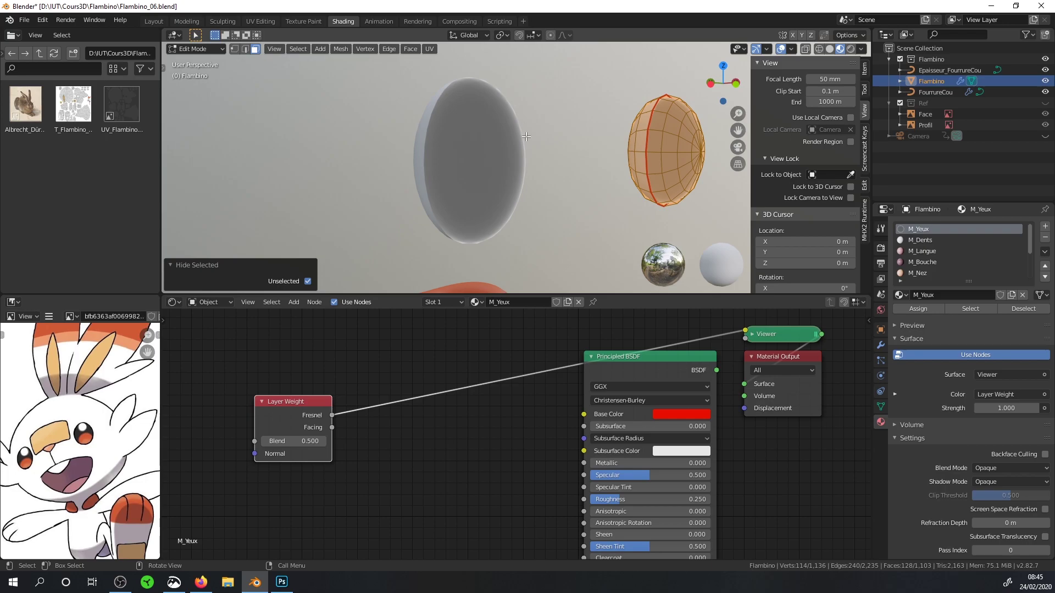
pyautogui.moveTo(505, 153)
pyautogui.mouseDown(button='middle')
pyautogui.moveTo(415, 187)
pyautogui.moveTo(662, 234)
pyautogui.mouseUp(button='middle')
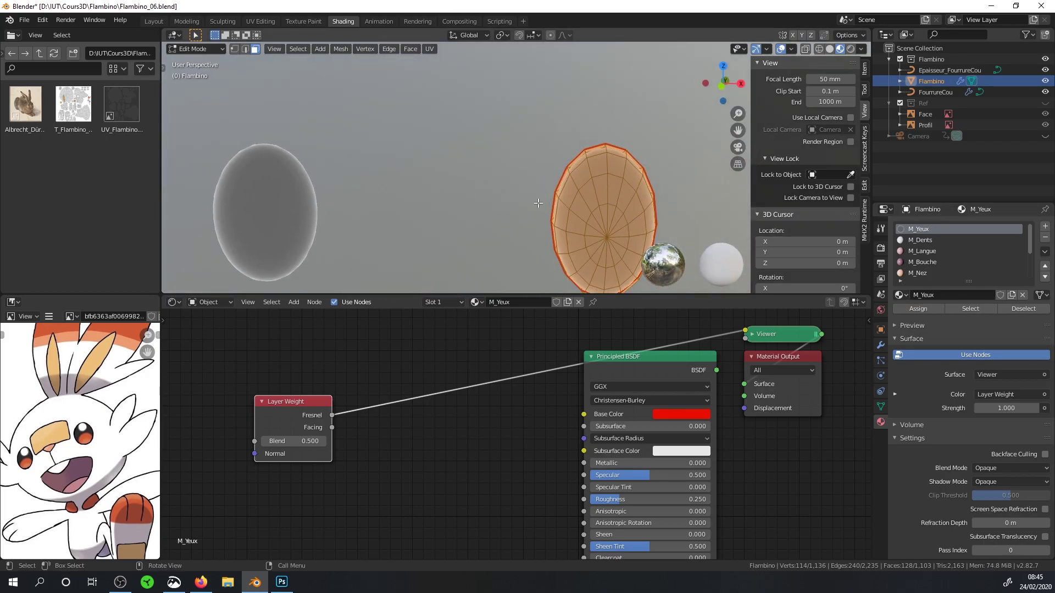
pyautogui.moveTo(541, 201)
pyautogui.mouseDown(button='middle')
pyautogui.moveTo(555, 193)
pyautogui.moveTo(351, 158)
pyautogui.moveTo(343, 190)
pyautogui.moveTo(435, 218)
pyautogui.moveTo(480, 193)
pyautogui.mouseUp(button='middle')
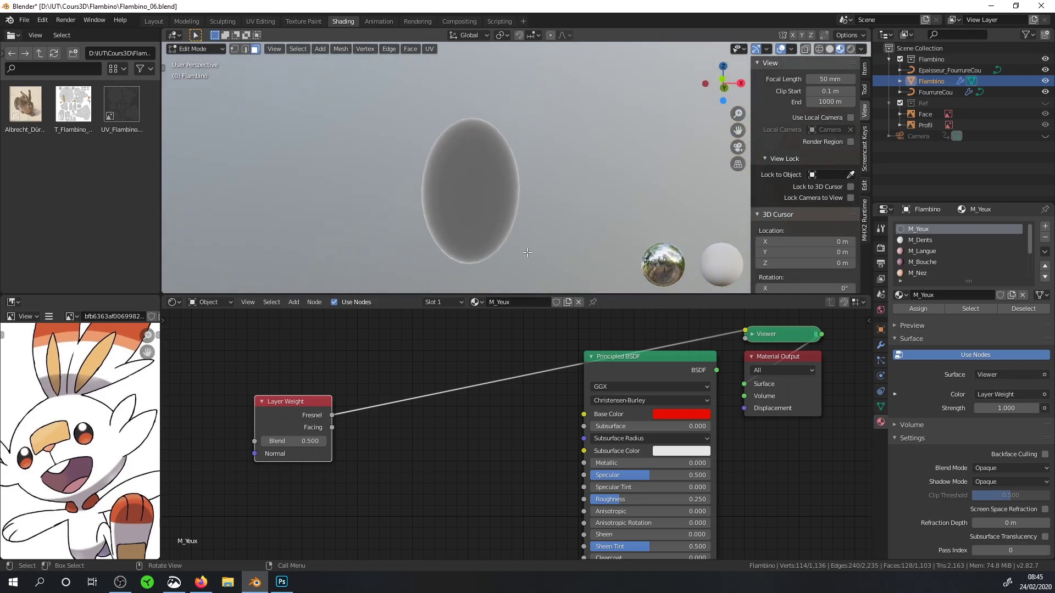
pyautogui.scroll(-3, 491, 230)
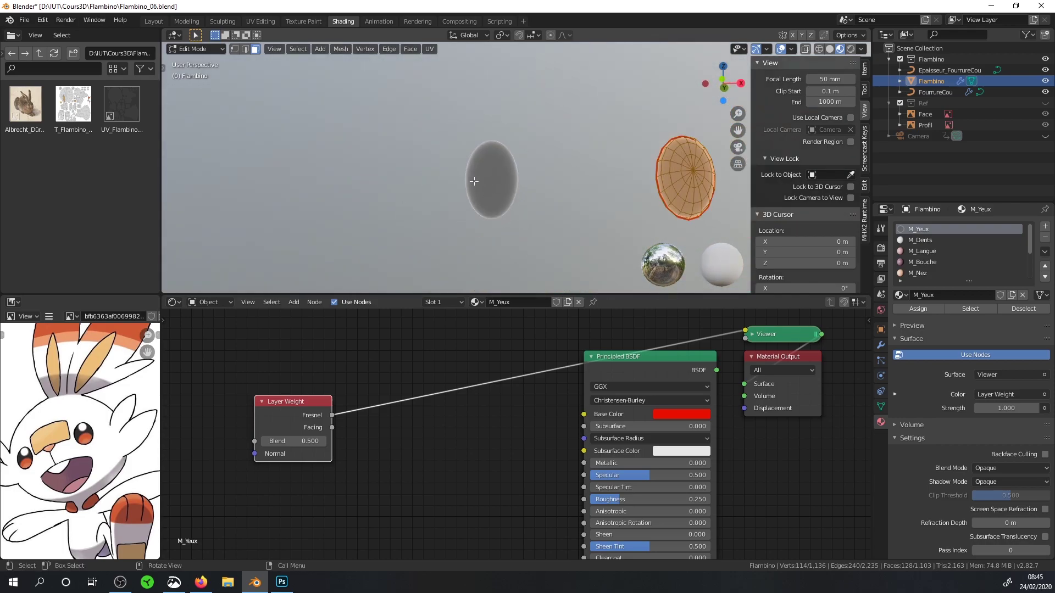
pyautogui.moveTo(474, 181); pyautogui.dragTo(437, 175, button='middle')
pyautogui.scroll(2, 497, 201)
pyautogui.scroll(3, 472, 201)
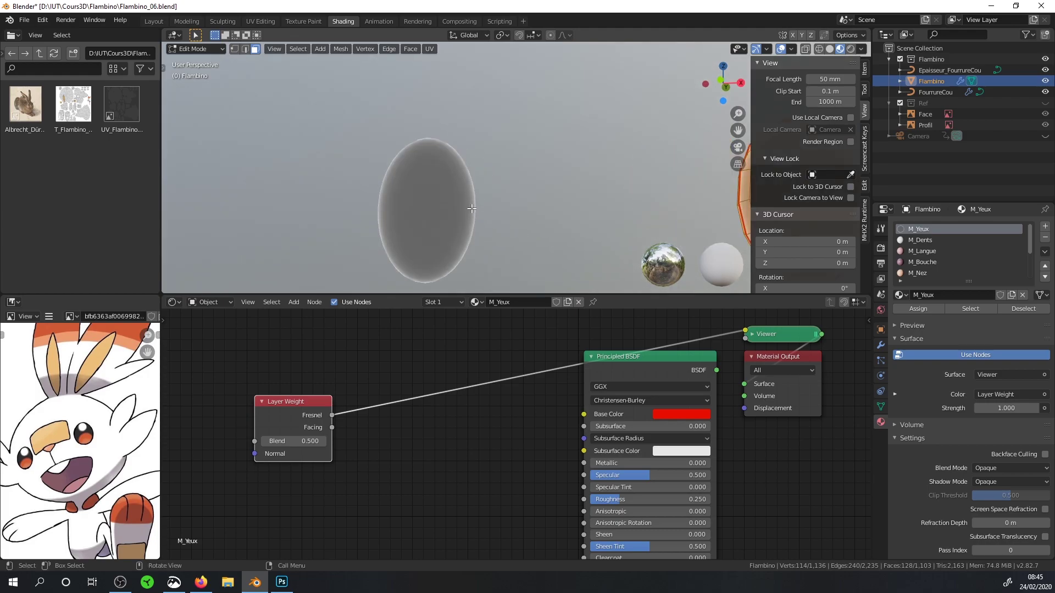
pyautogui.hotkey('shift', 'a')
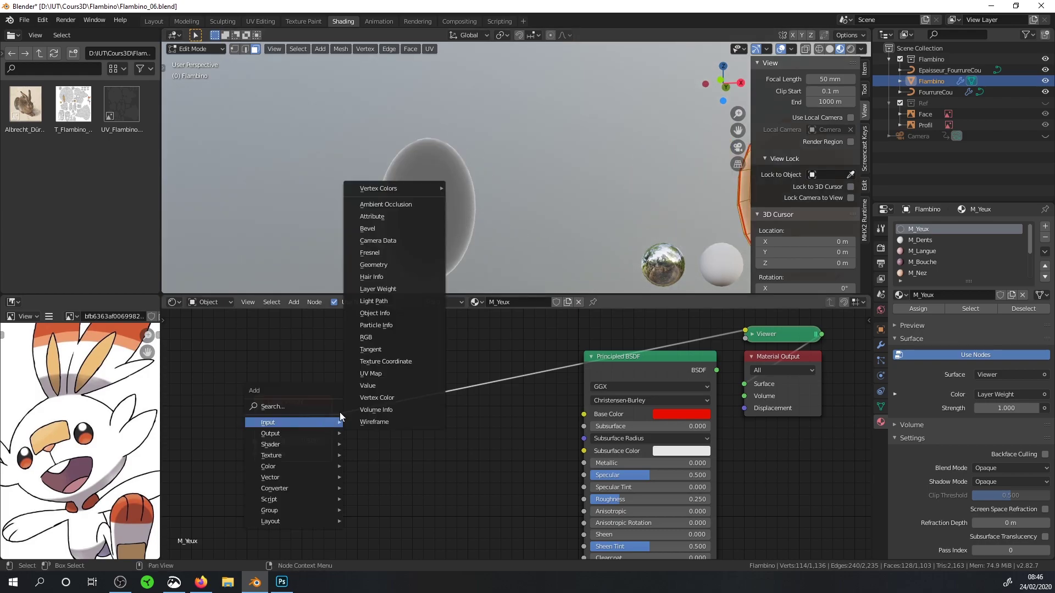
pyautogui.moveTo(274, 488)
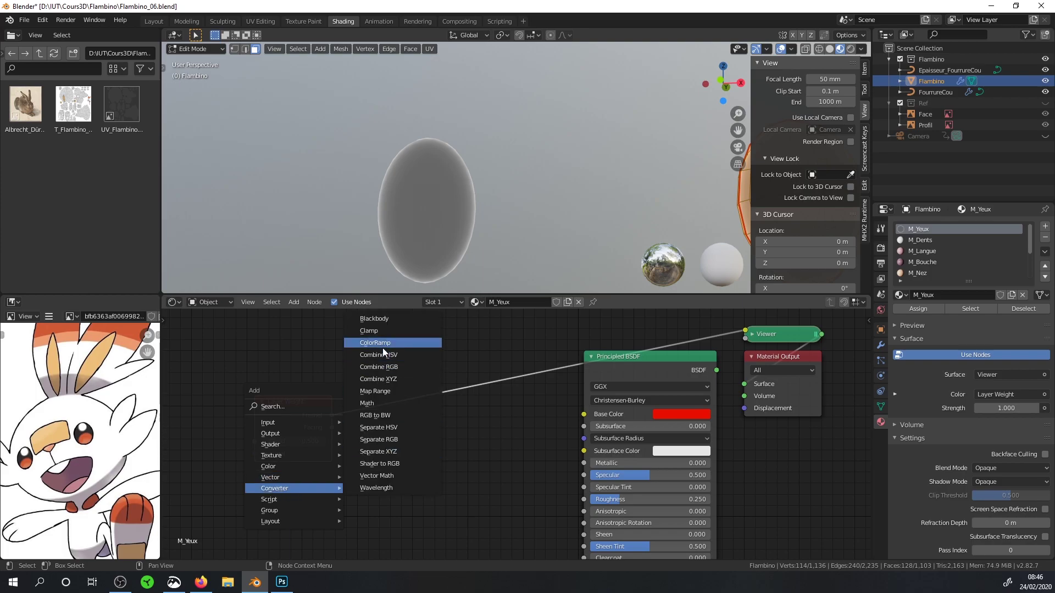
# Insert a ColorRamp on the Layer Weight link and pull its black and white stops together.
pyautogui.click(383, 346)
pyautogui.moveTo(394, 412); pyautogui.dragTo(401, 413)
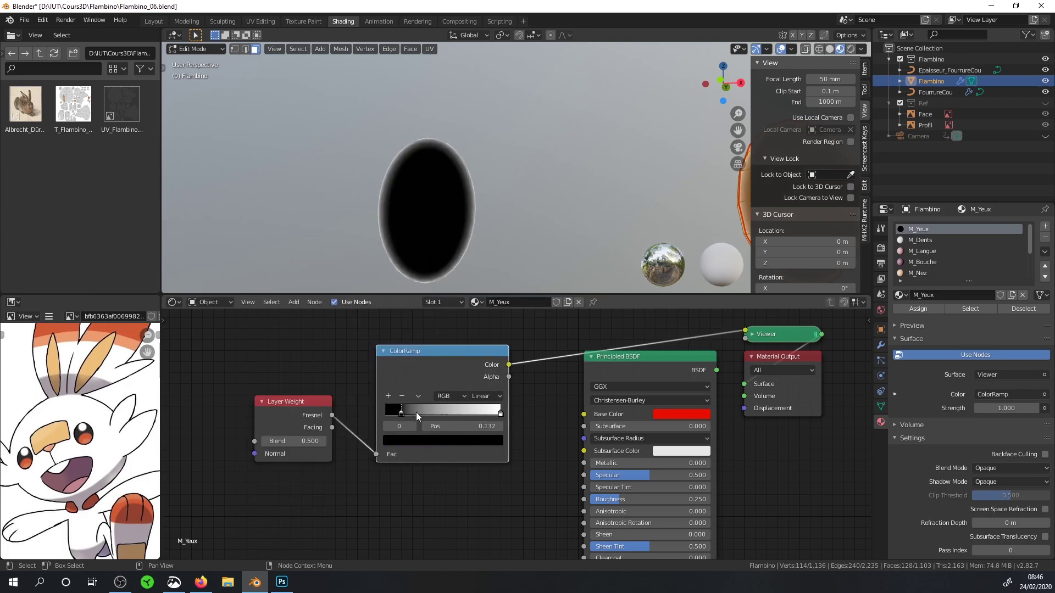
pyautogui.moveTo(500, 413)
pyautogui.mouseDown()
pyautogui.moveTo(418, 417)
pyautogui.moveTo(427, 413)
pyautogui.mouseUp()
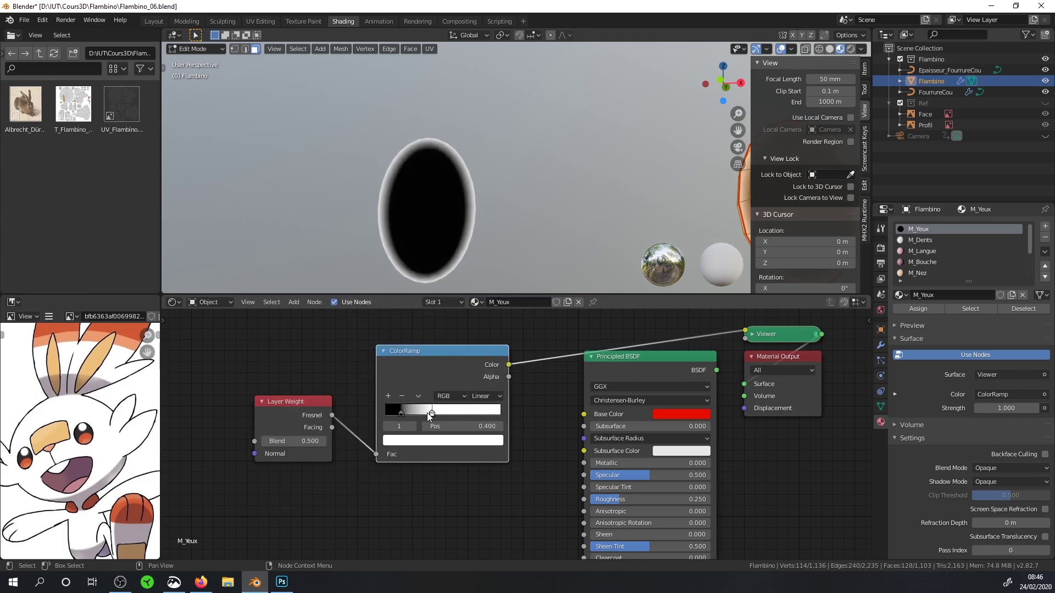
# Delete the ColorRamp and switch the Viewer preview from Fresnel to Layer Weight Facing.
pyautogui.press('x')
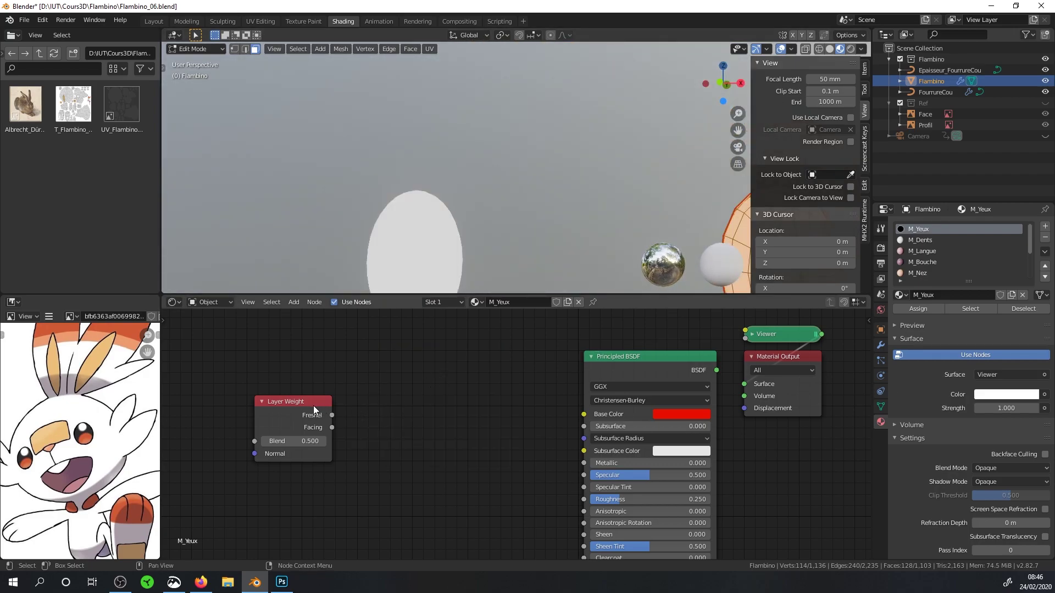
pyautogui.keyDown('ctrl'); pyautogui.keyDown('shift'); pyautogui.click(289, 409); pyautogui.keyUp('shift'); pyautogui.keyUp('ctrl')
pyautogui.keyDown('ctrl'); pyautogui.keyDown('shift'); pyautogui.click(289, 409); pyautogui.keyUp('shift'); pyautogui.keyUp('ctrl')
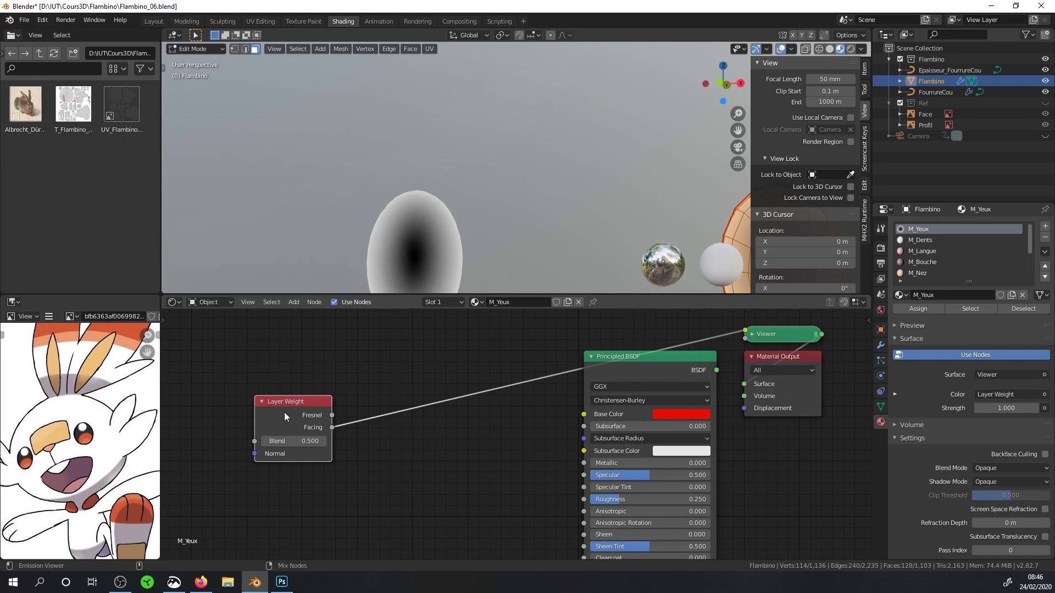
# Toggle the Viewer between Fresnel and Facing, settling on the Layer Weight Facing output.
pyautogui.keyDown('ctrl'); pyautogui.keyDown('shift'); pyautogui.click(285, 412); pyautogui.keyUp('shift'); pyautogui.keyUp('ctrl')
pyautogui.keyDown('ctrl'); pyautogui.keyDown('shift'); pyautogui.click(284, 412); pyautogui.keyUp('shift'); pyautogui.keyUp('ctrl')
pyautogui.keyDown('ctrl'); pyautogui.keyDown('shift'); pyautogui.click(284, 412); pyautogui.keyUp('shift'); pyautogui.keyUp('ctrl')
pyautogui.keyDown('ctrl'); pyautogui.keyDown('shift'); pyautogui.click(284, 412); pyautogui.keyUp('shift'); pyautogui.keyUp('ctrl')
pyautogui.keyDown('ctrl'); pyautogui.keyDown('shift'); pyautogui.click(285, 412); pyautogui.keyUp('shift'); pyautogui.keyUp('ctrl')
# Orbit around the eye to view the Facing gradient from several angles.
pyautogui.moveTo(418, 165)
pyautogui.mouseDown(button='middle')
pyautogui.moveTo(447, 157)
pyautogui.moveTo(384, 175)
pyautogui.mouseUp(button='middle')
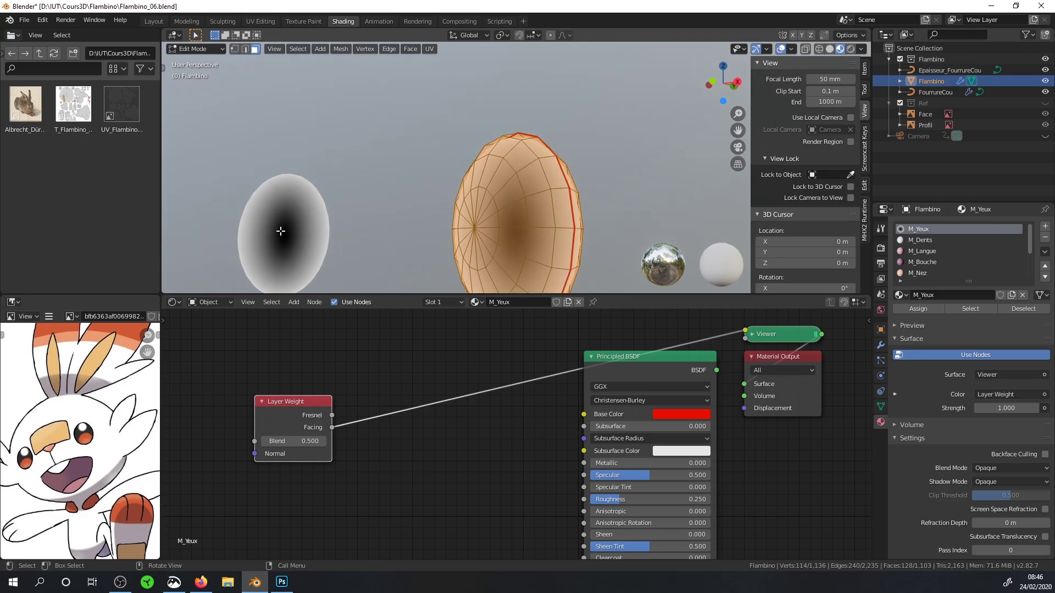
pyautogui.moveTo(287, 199); pyautogui.dragTo(315, 195, button='middle')
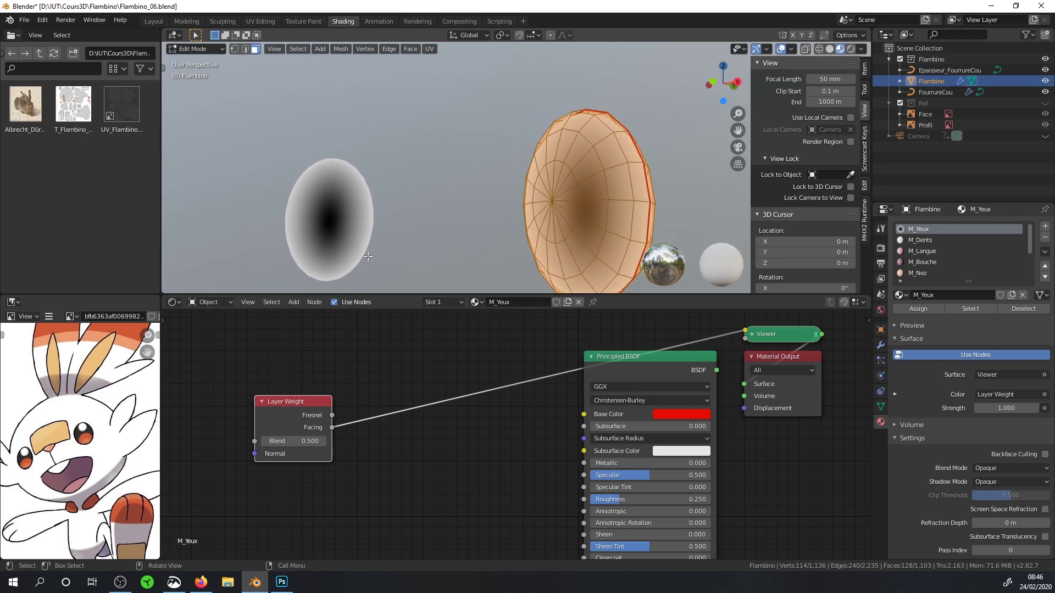
pyautogui.moveTo(387, 191)
pyautogui.mouseDown(button='middle')
pyautogui.moveTo(429, 174)
pyautogui.moveTo(398, 202)
pyautogui.moveTo(446, 119)
pyautogui.mouseUp(button='middle')
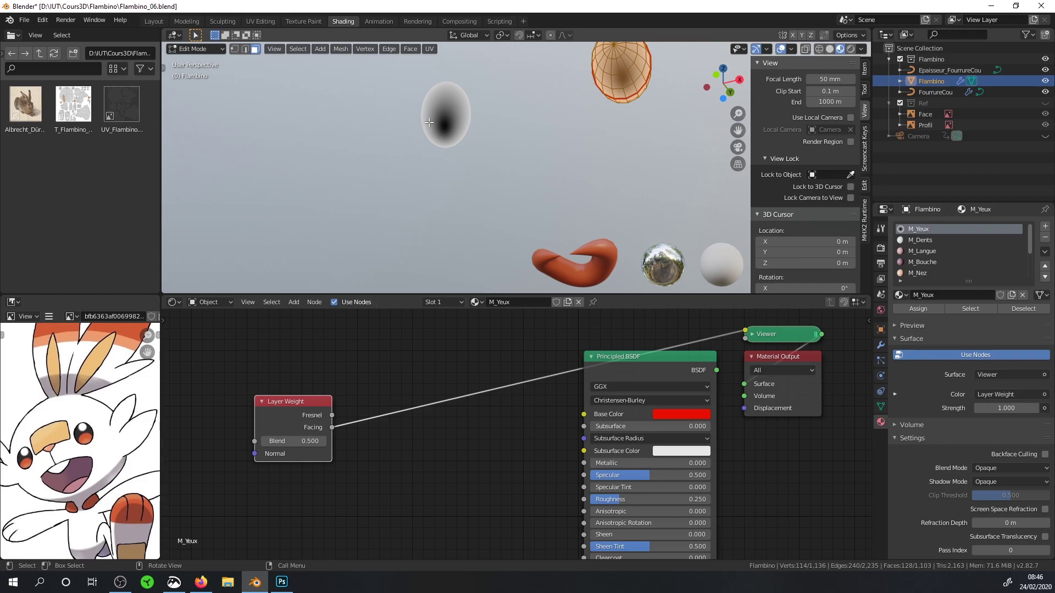
pyautogui.moveTo(456, 116); pyautogui.dragTo(400, 430, button='middle')
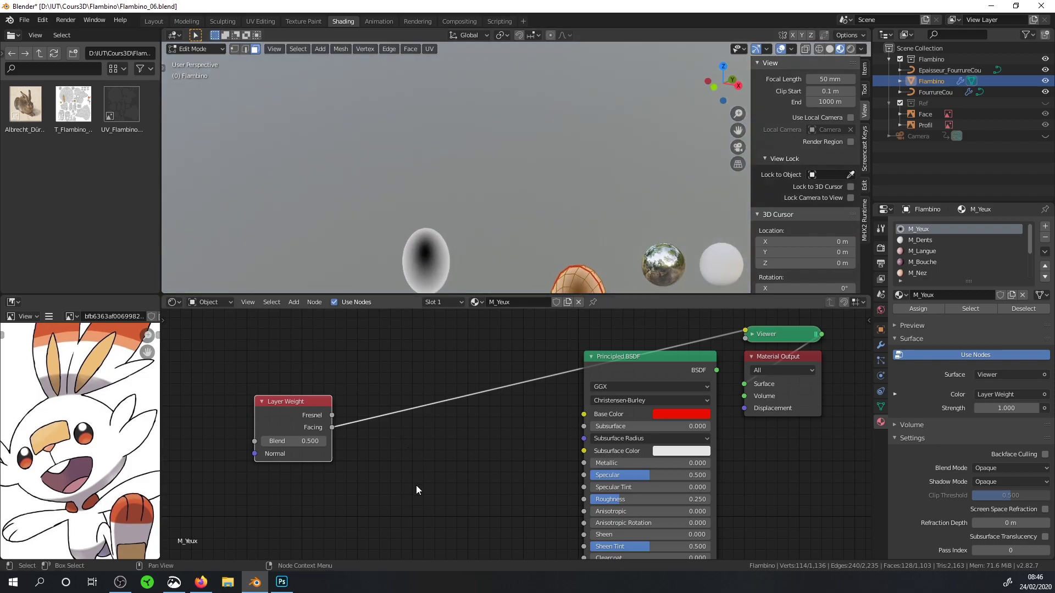
pyautogui.hotkey('shift', 'a')
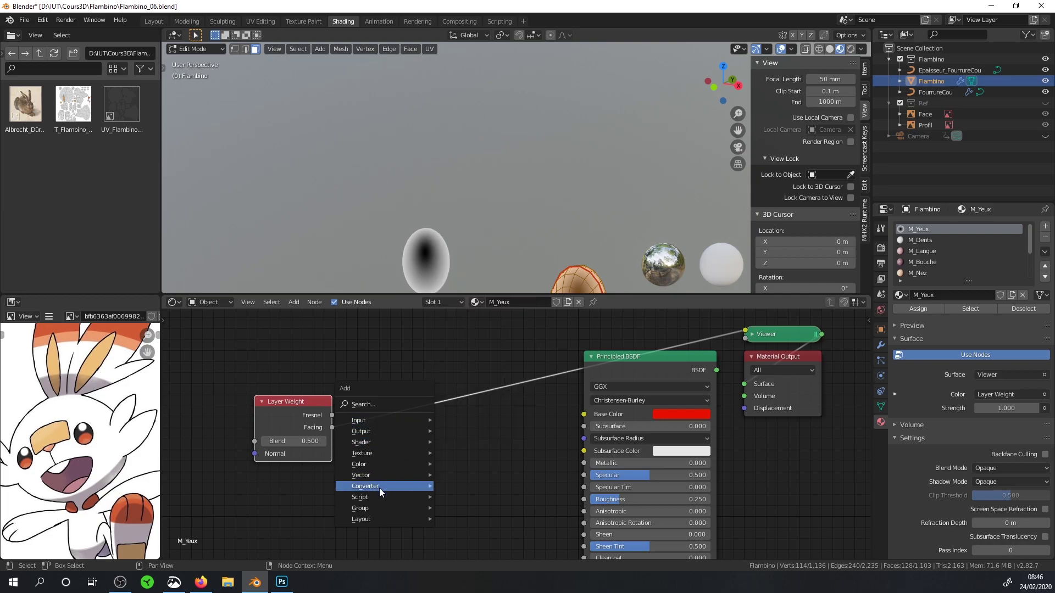
pyautogui.moveTo(364, 486)
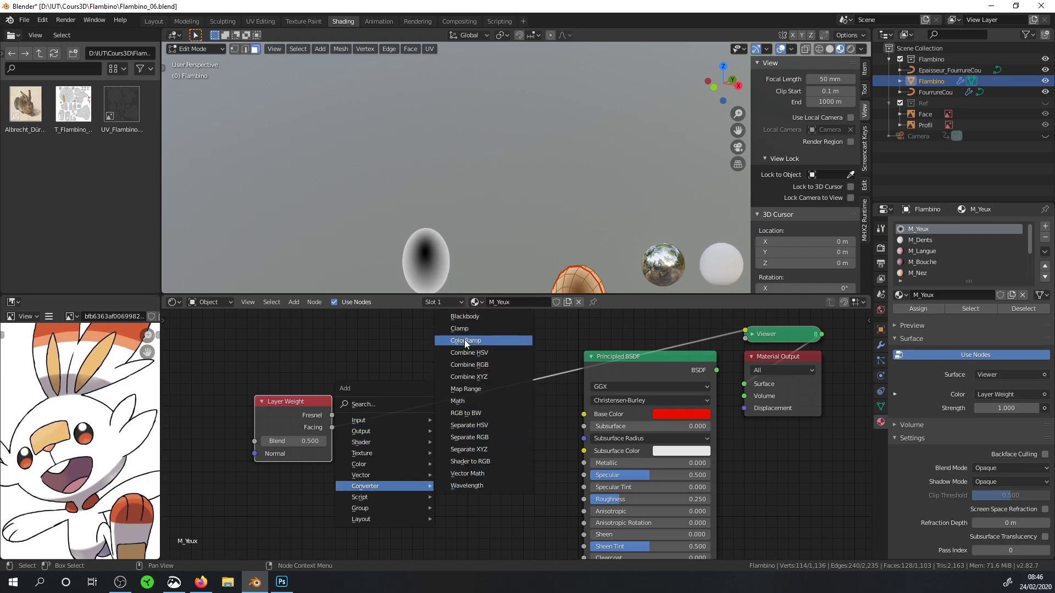
# Insert a ColorRamp between Layer Weight Facing and the Viewer, with the black stop at 0.000.
pyautogui.click(463, 340)
pyautogui.click(372, 349)
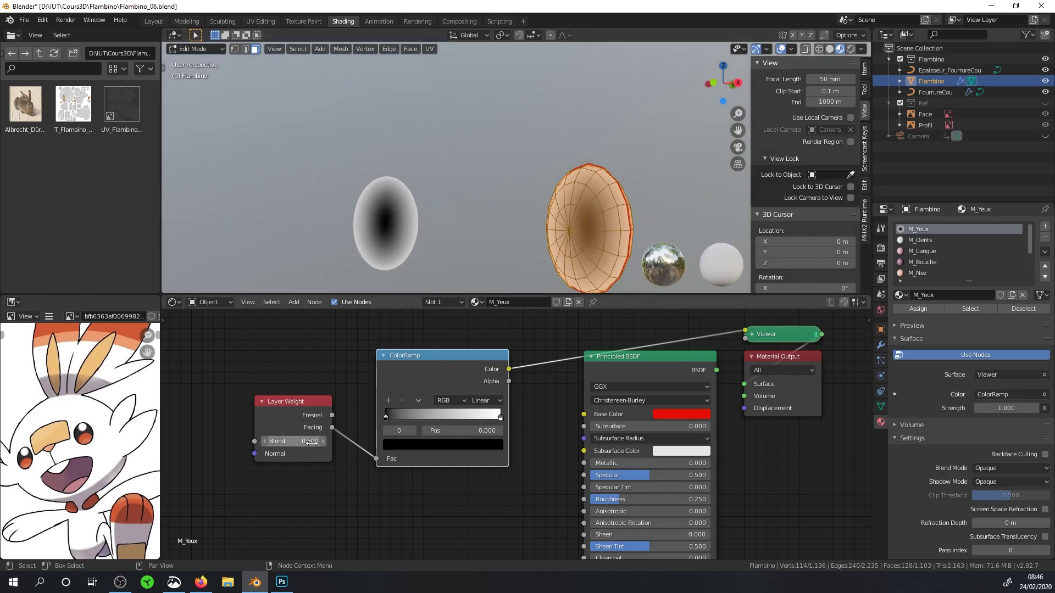
pyautogui.moveTo(386, 416)
pyautogui.mouseDown()
pyautogui.moveTo(433, 414)
pyautogui.moveTo(371, 401)
pyautogui.moveTo(411, 405)
pyautogui.moveTo(358, 410)
pyautogui.mouseUp()
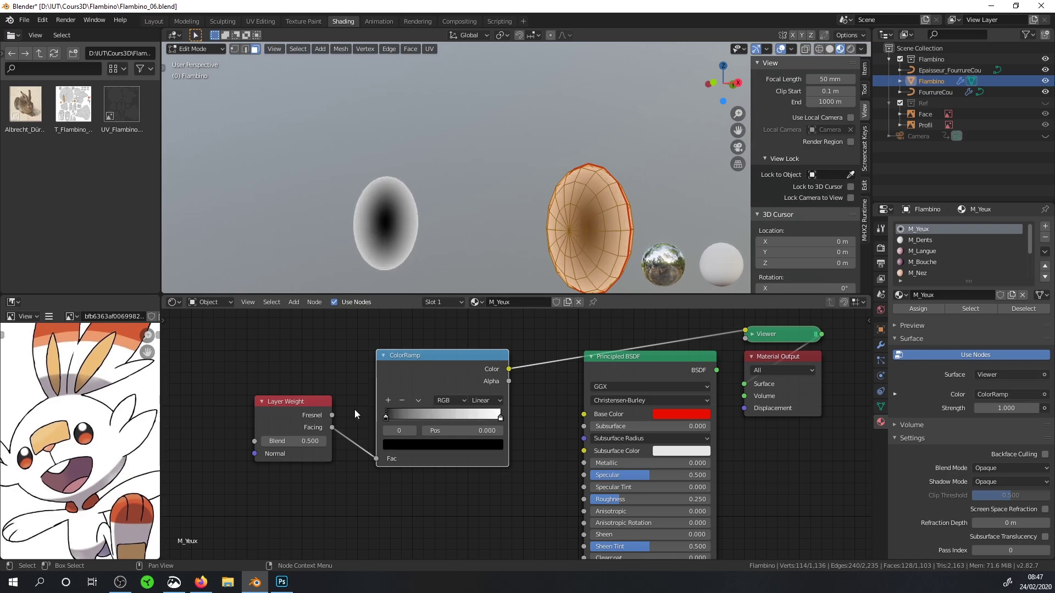
pyautogui.scroll(3, 148, 409)
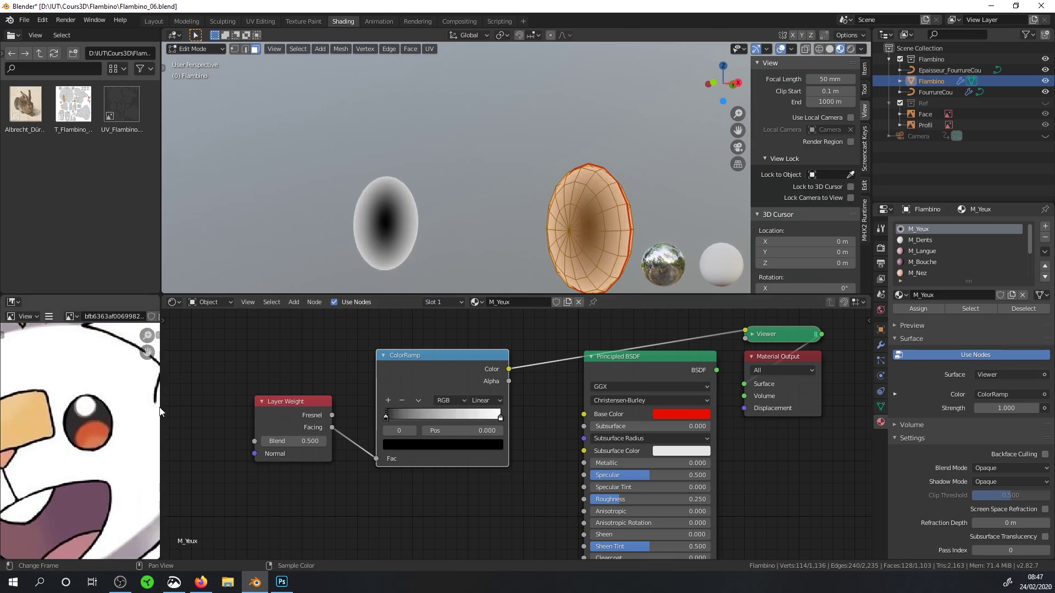
# Widen the reference image area and zoom in on the reference drawing's eye.
pyautogui.moveTo(160, 412); pyautogui.dragTo(239, 429)
pyautogui.scroll(-2, 147, 448)
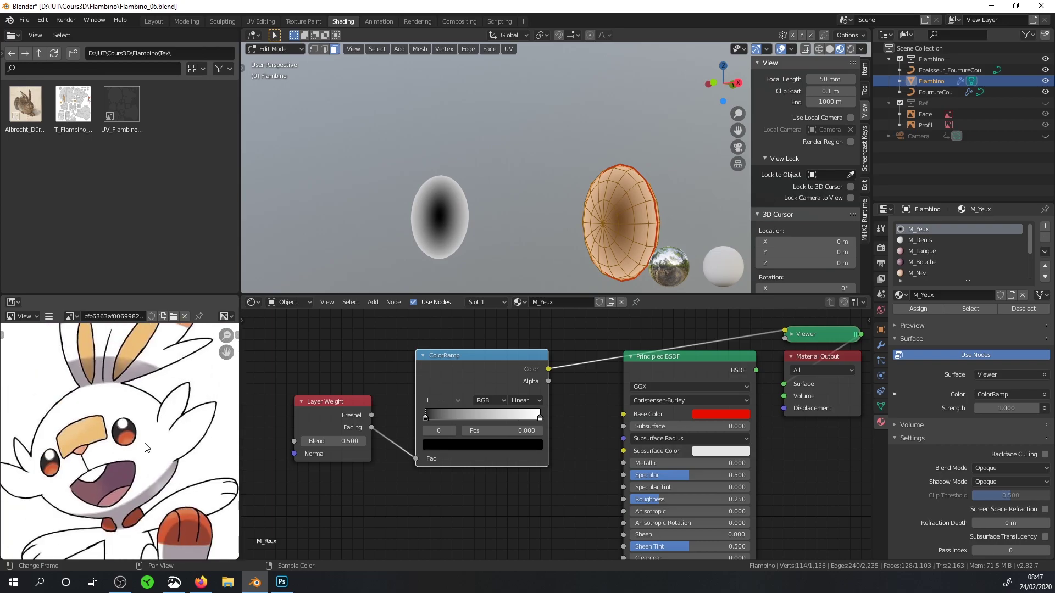
pyautogui.scroll(1, 137, 469)
pyautogui.scroll(2, 137, 469)
pyautogui.scroll(4, 143, 459)
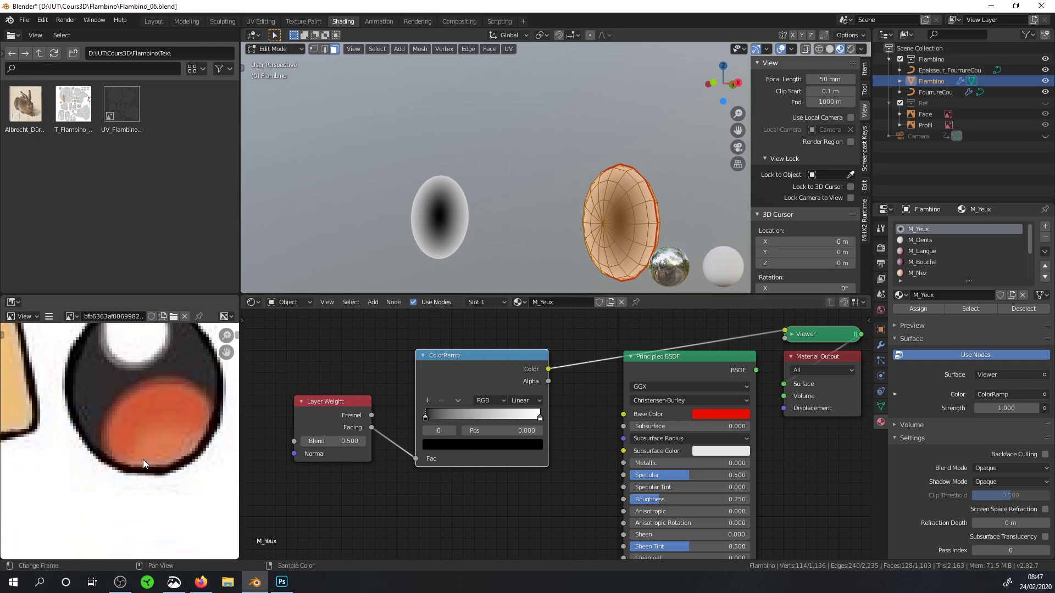
pyautogui.scroll(-1, 149, 448)
pyautogui.scroll(-1, 138, 467)
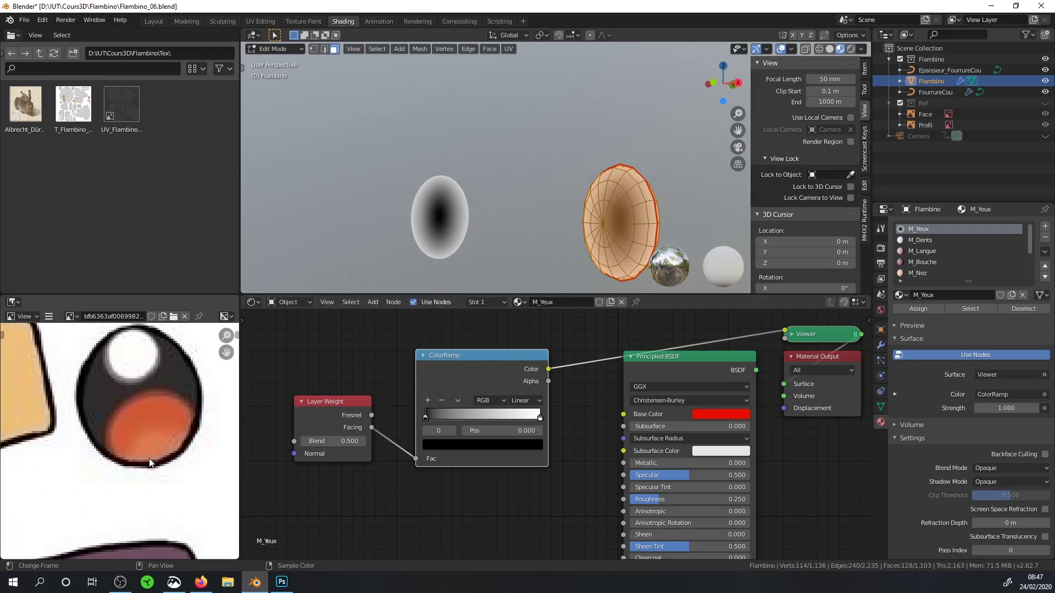
pyautogui.scroll(-2, 118, 486)
pyautogui.scroll(3, 111, 496)
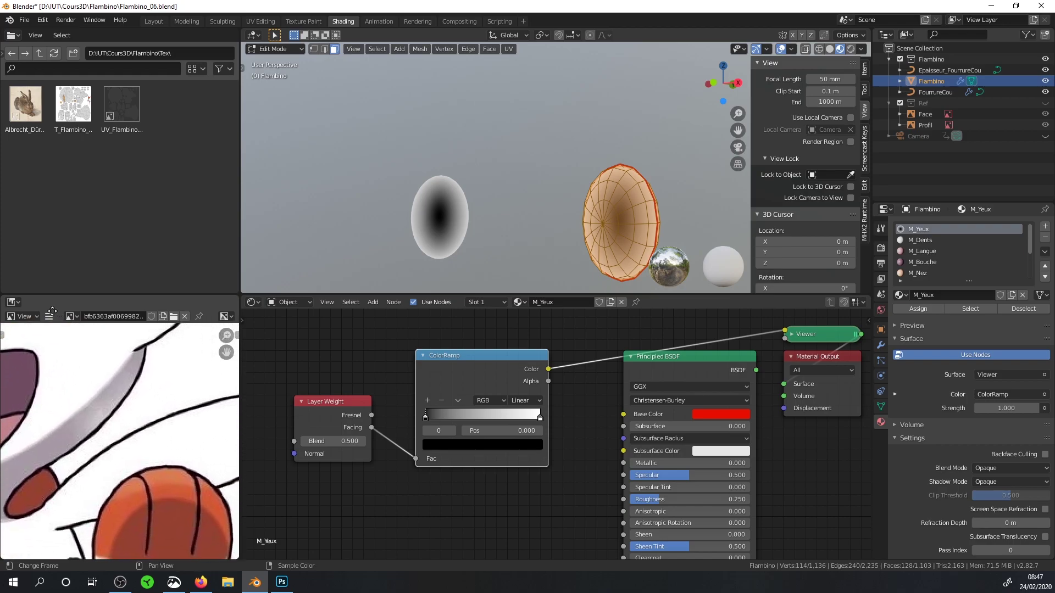
# Frame the orange eye shape in the reference and add a third ColorRamp stop at 0.241.
pyautogui.moveTo(111, 496); pyautogui.dragTo(37, 556, button='middle')
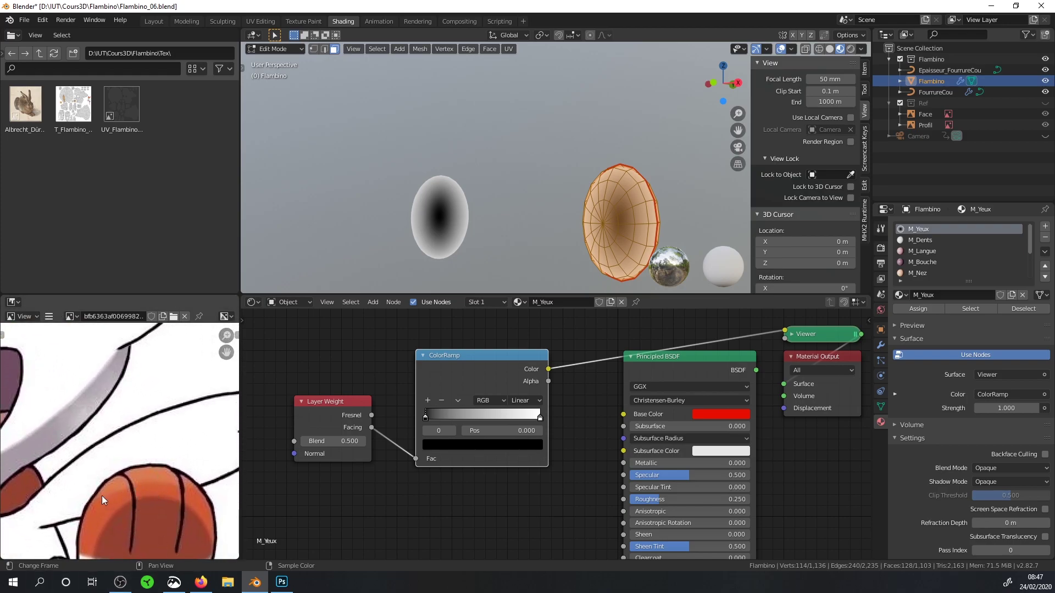
pyautogui.scroll(-1, 104, 496)
pyautogui.scroll(-1, 120, 489)
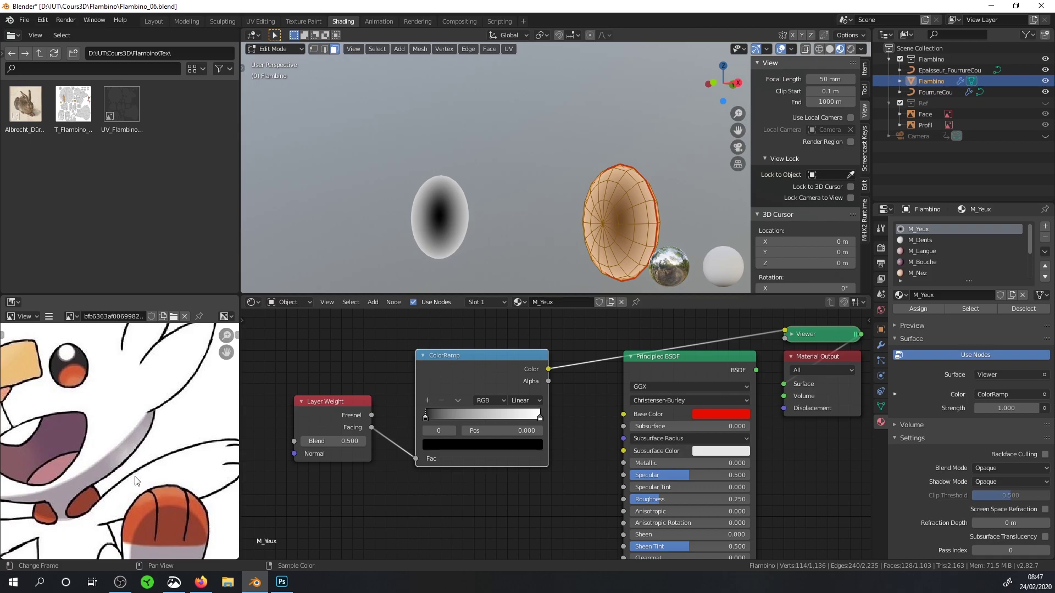
pyautogui.scroll(1, 152, 493)
pyautogui.scroll(1, 153, 493)
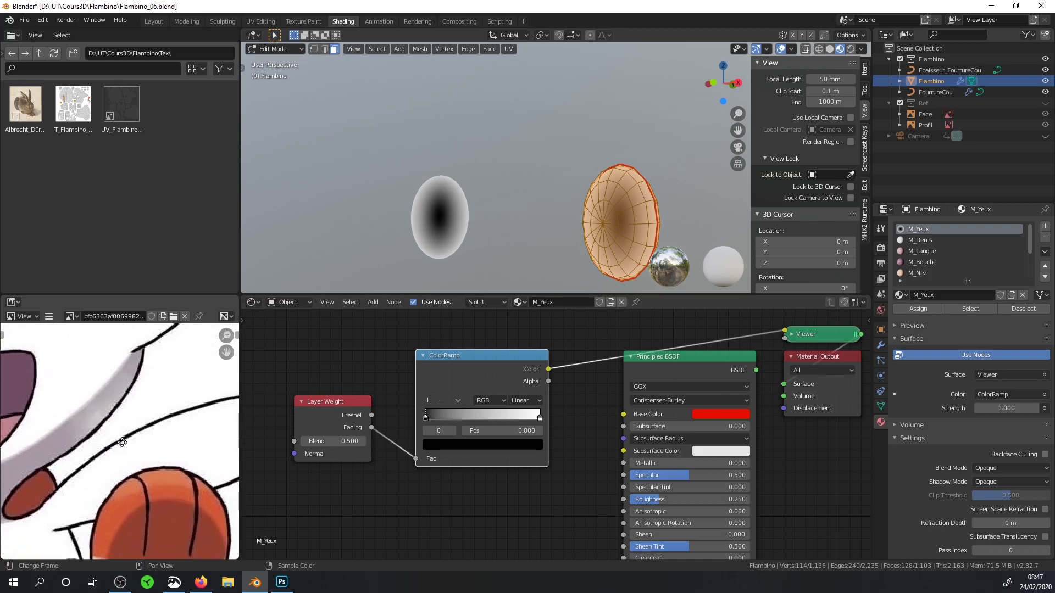
pyautogui.moveTo(153, 494); pyautogui.dragTo(99, 399, button='middle')
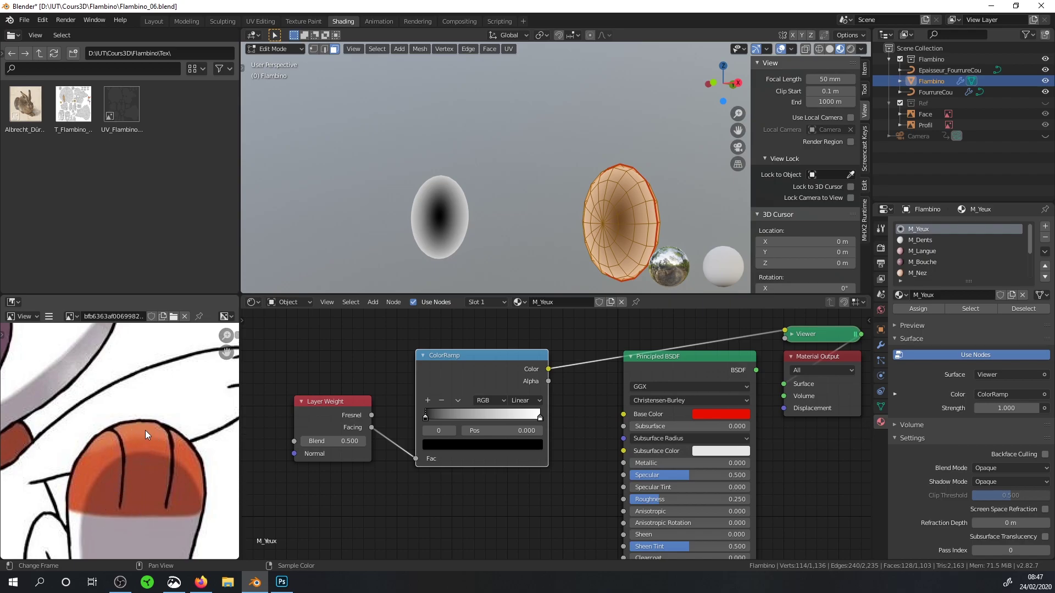
pyautogui.click(429, 401)
pyautogui.moveTo(483, 418); pyautogui.dragTo(452, 418)
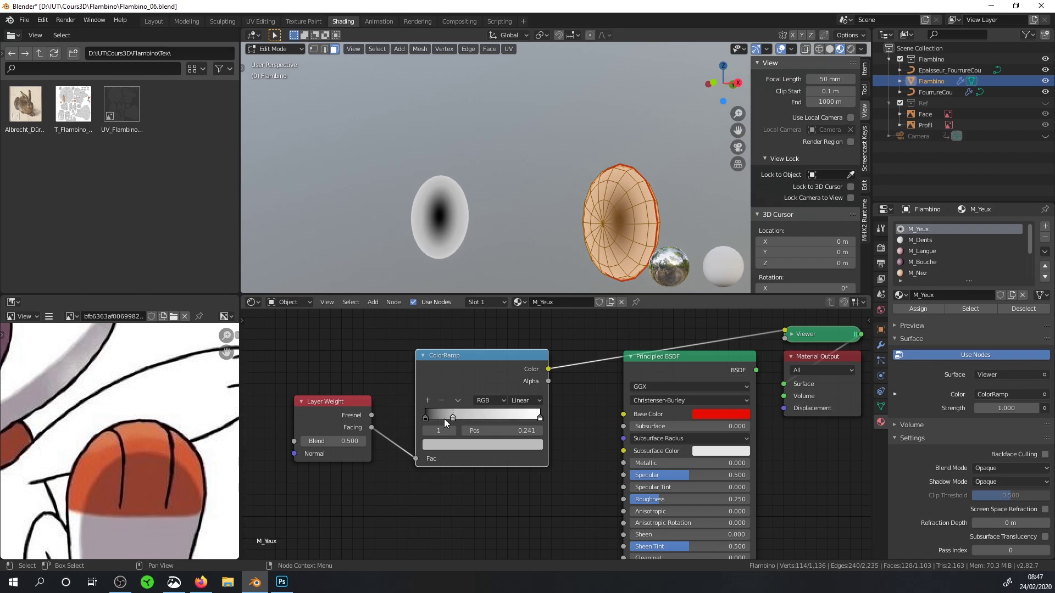
# Sample the reference iris orange into the ColorRamp's first stop with the eyedropper.
pyautogui.click(427, 418)
pyautogui.click(506, 444)
pyautogui.click(516, 398)
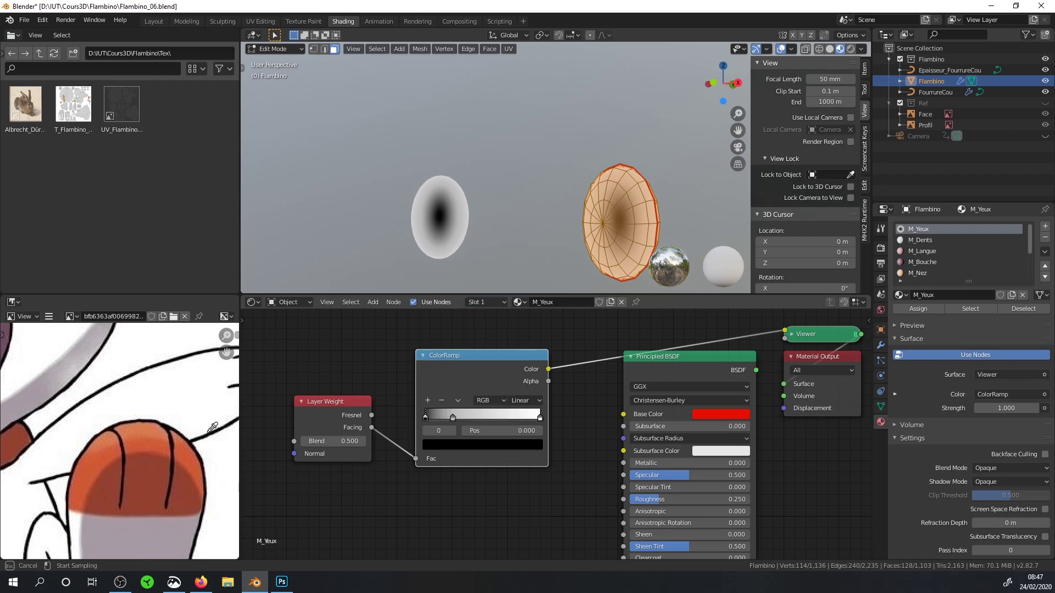
pyautogui.click(103, 459)
# Make the middle ColorRamp stop the same orange, then select the rightmost stop.
pyautogui.click(454, 417)
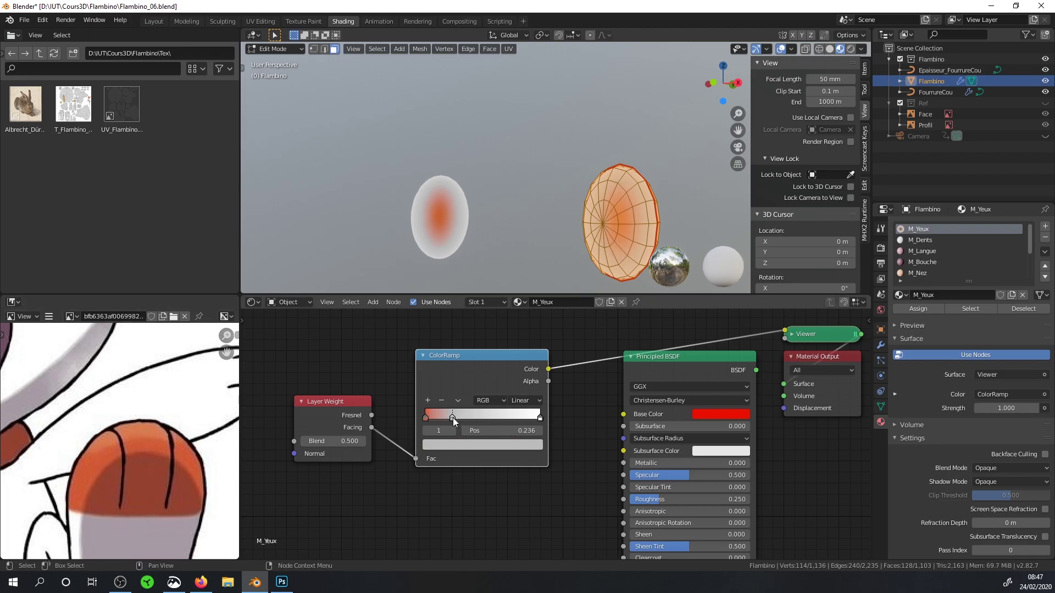
pyautogui.click(532, 444)
pyautogui.click(515, 395)
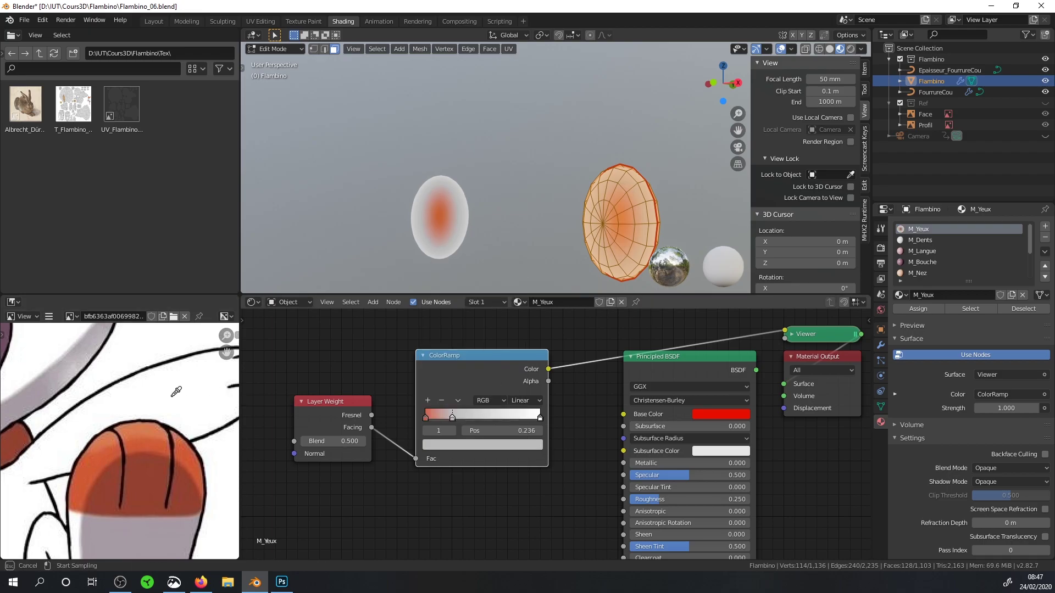
pyautogui.click(137, 416)
pyautogui.click(542, 418)
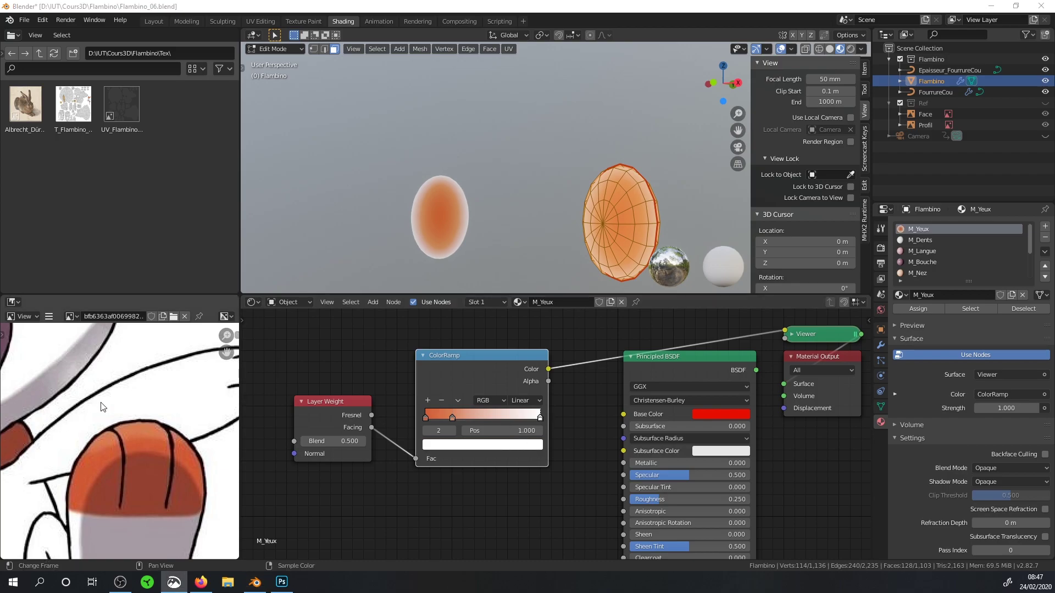
pyautogui.scroll(-5, 25, 531)
pyautogui.scroll(2, 154, 396)
pyautogui.scroll(2, 165, 385)
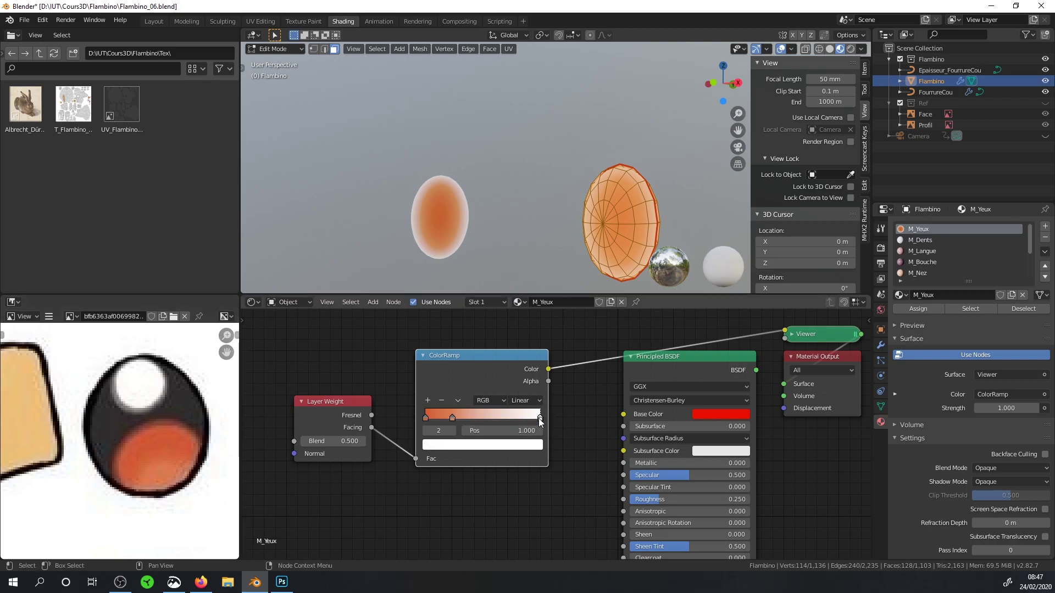
# Turn the rightmost ColorRamp stop black and orbit to view the eyes.
pyautogui.press('BackSpace')
pyautogui.moveTo(494, 165); pyautogui.dragTo(414, 187, button='middle')
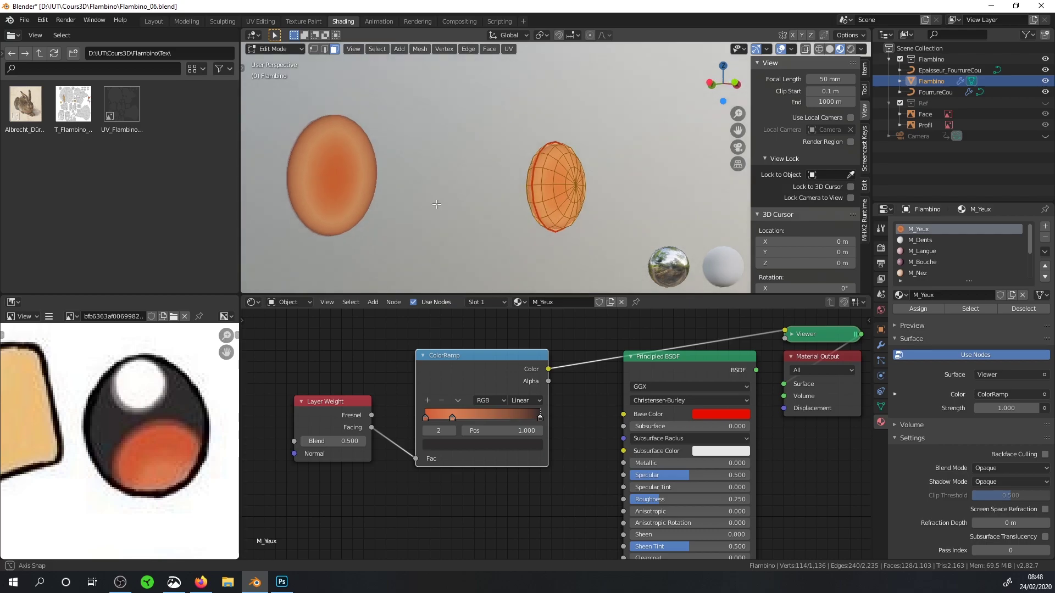
pyautogui.moveTo(299, 227); pyautogui.dragTo(292, 172, button='middle')
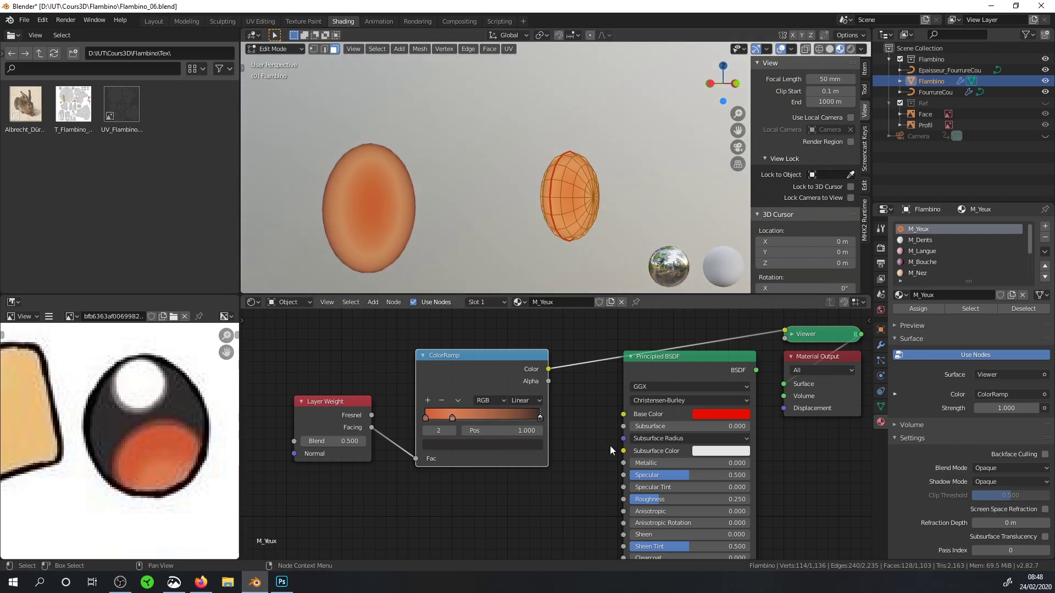
# Reposition the ramp stops: orange at about 0.141 and black at 0.432.
pyautogui.moveTo(452, 418); pyautogui.dragTo(440, 422)
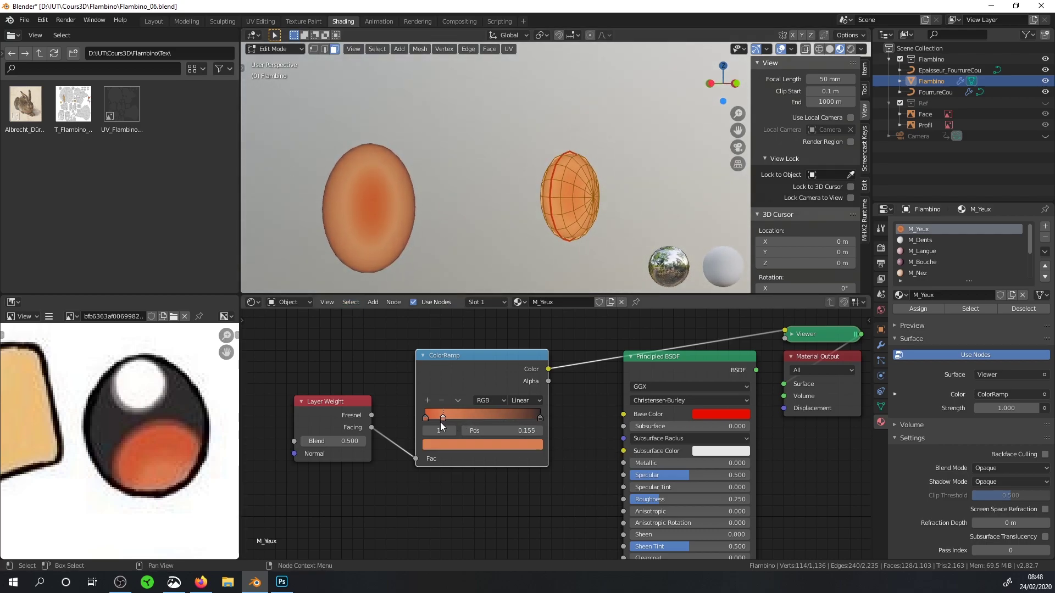
pyautogui.moveTo(536, 417)
pyautogui.mouseDown()
pyautogui.moveTo(455, 420)
pyautogui.moveTo(506, 418)
pyautogui.mouseUp()
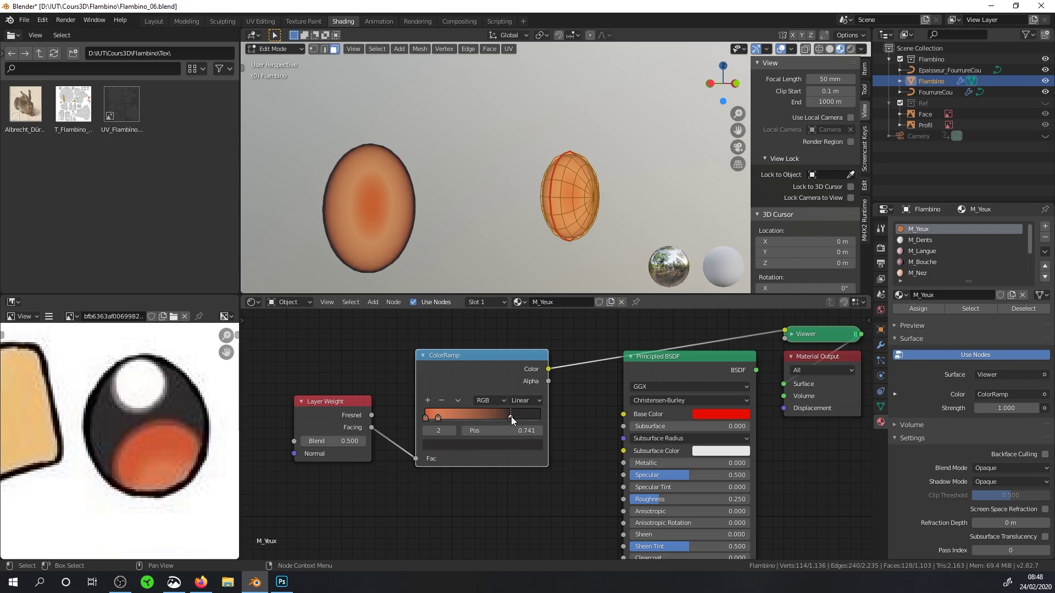
pyautogui.moveTo(441, 418); pyautogui.dragTo(444, 418)
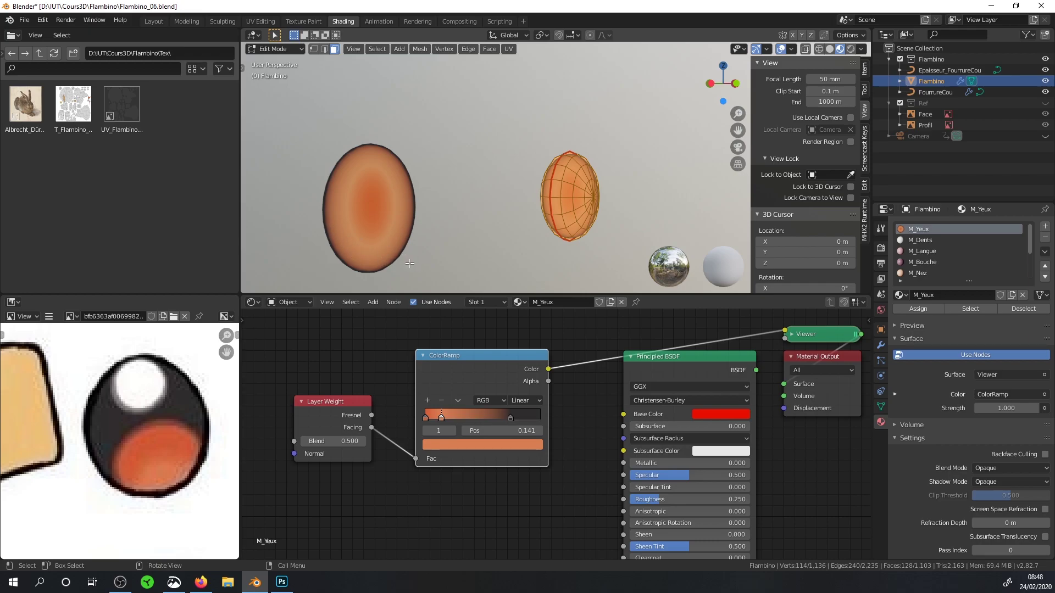
pyautogui.moveTo(511, 417); pyautogui.dragTo(472, 412, button='middle')
pyautogui.moveTo(471, 412); pyautogui.dragTo(436, 412)
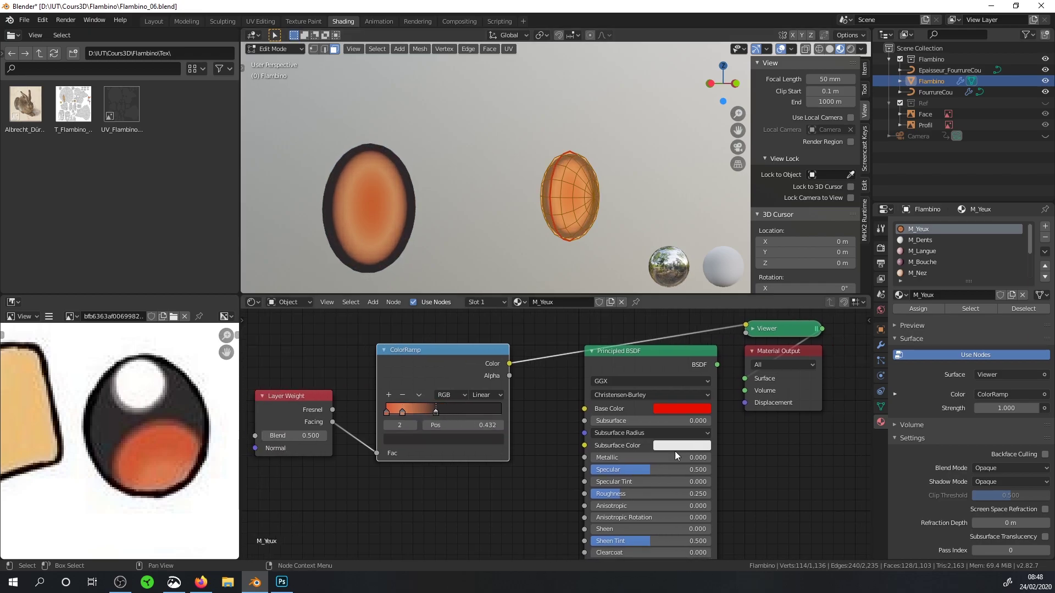
# Orbit to check the orange eyes with black rims, then return to Object Mode.
pyautogui.moveTo(392, 459); pyautogui.dragTo(446, 460, button='middle')
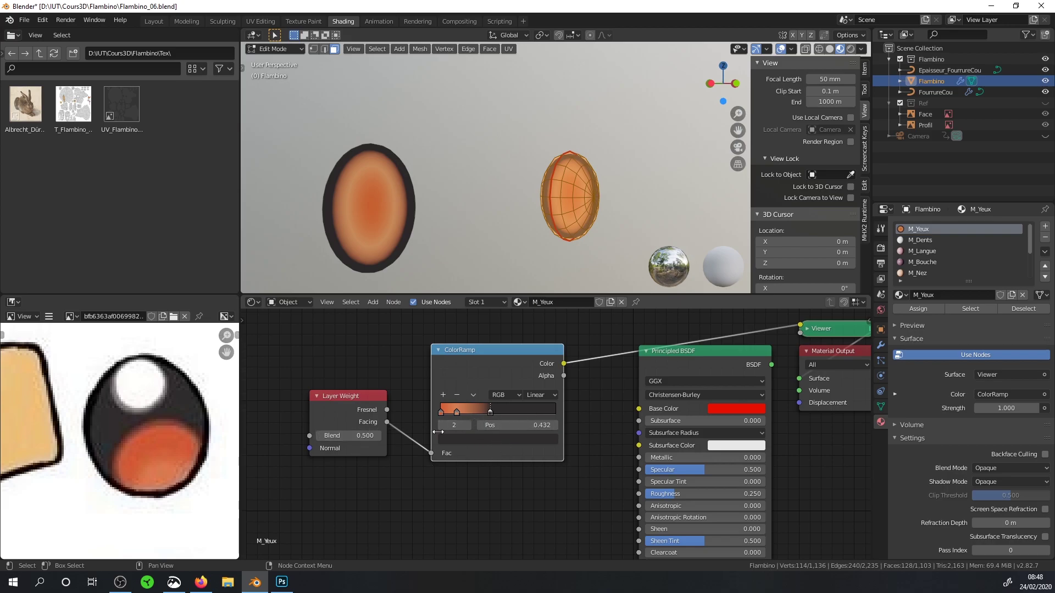
pyautogui.moveTo(438, 432); pyautogui.dragTo(532, 420, button='middle')
pyautogui.moveTo(395, 176)
pyautogui.mouseDown(button='middle')
pyautogui.moveTo(380, 159)
pyautogui.moveTo(354, 157)
pyautogui.moveTo(342, 177)
pyautogui.moveTo(331, 167)
pyautogui.mouseUp(button='middle')
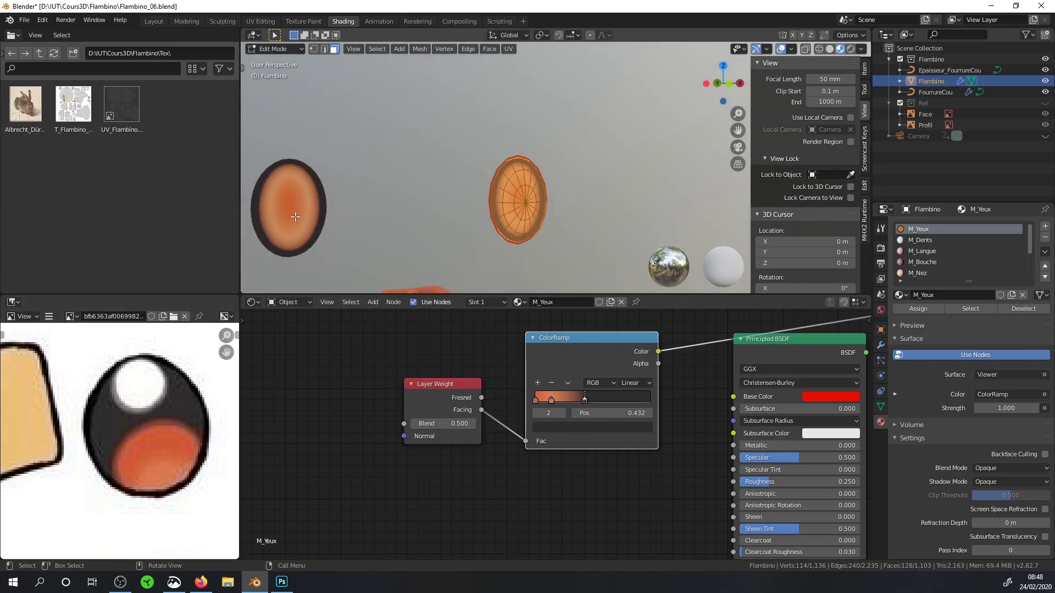
pyautogui.moveTo(296, 217); pyautogui.dragTo(396, 200, button='middle')
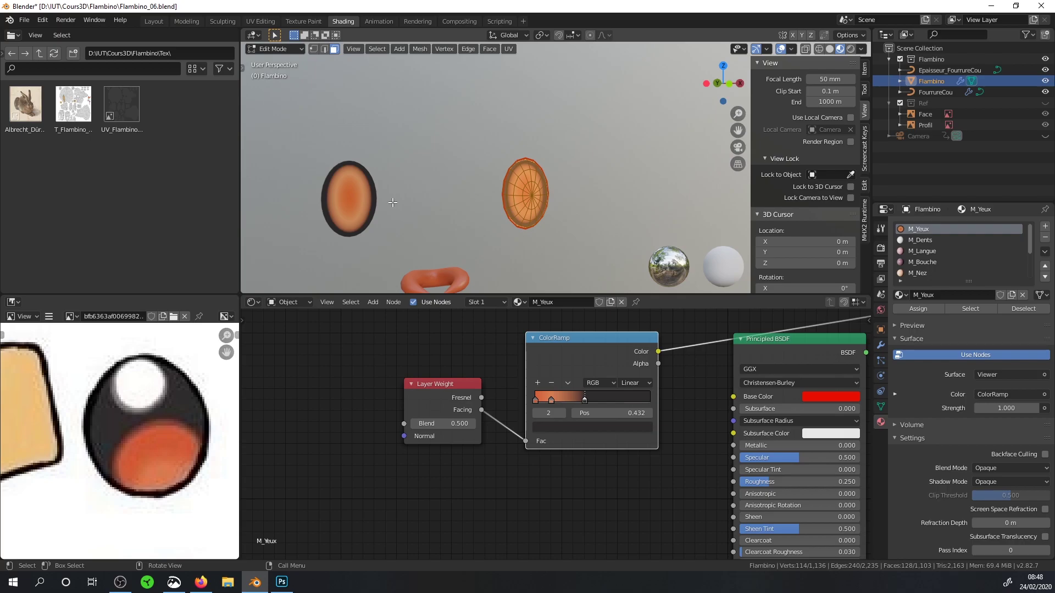
pyautogui.press('Tab')
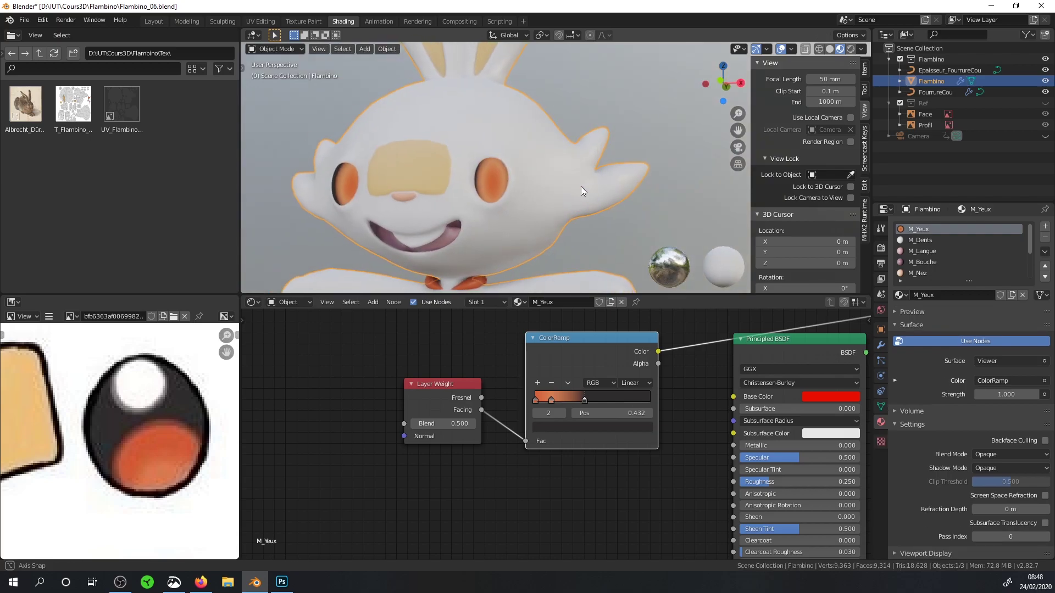
pyautogui.moveTo(581, 186)
pyautogui.mouseDown(button='middle')
pyautogui.moveTo(572, 164)
pyautogui.moveTo(607, 184)
pyautogui.mouseUp(button='middle')
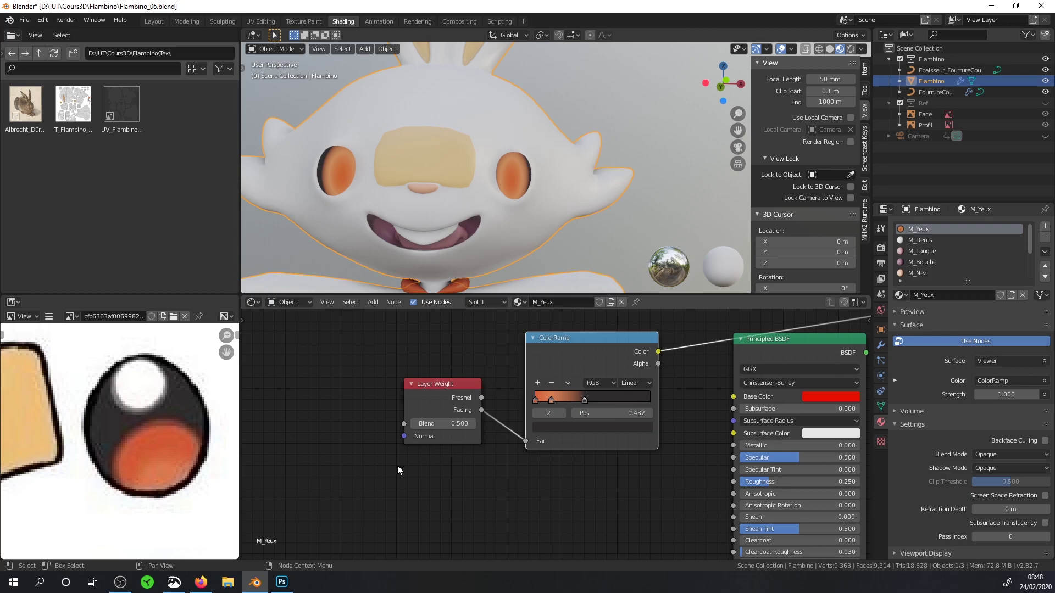
pyautogui.moveTo(397, 468); pyautogui.dragTo(522, 467, button='middle')
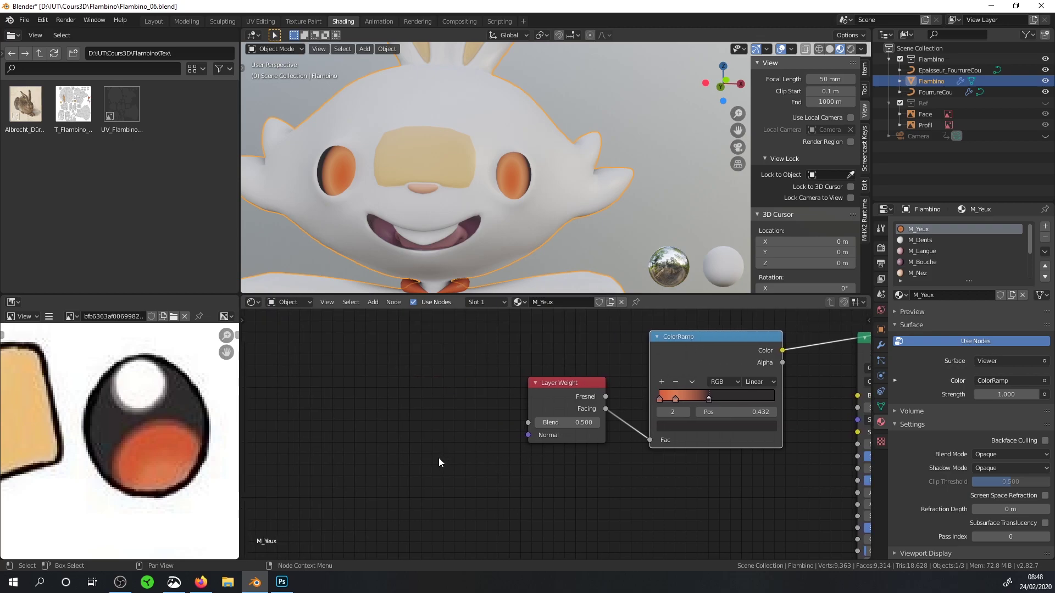
pyautogui.moveTo(385, 486); pyautogui.dragTo(546, 435, button='middle')
pyautogui.moveTo(428, 450); pyautogui.dragTo(490, 454, button='middle')
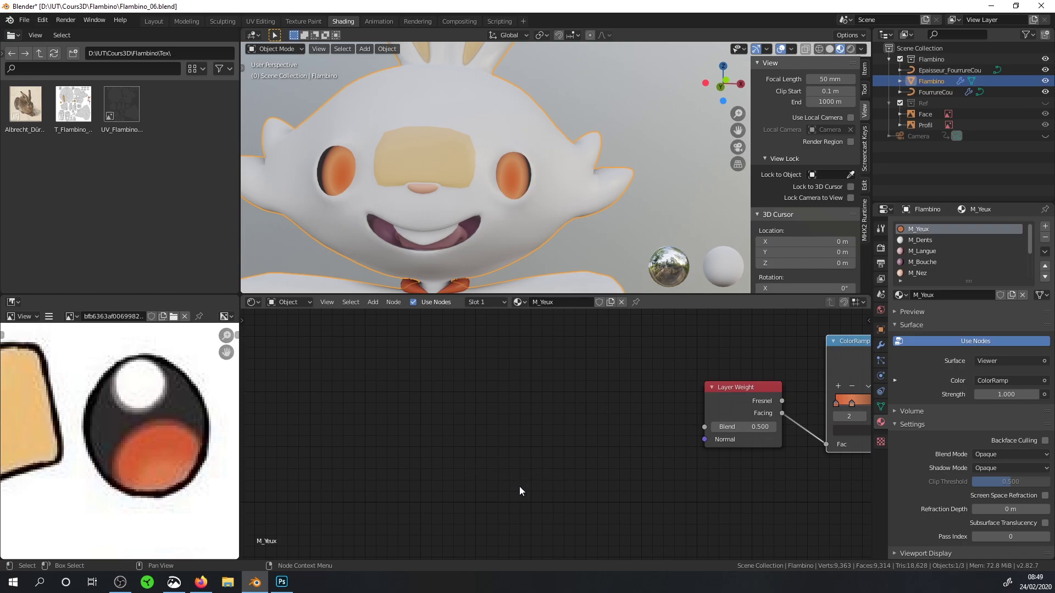
pyautogui.press('ctrl')
pyautogui.moveTo(559, 426); pyautogui.dragTo(448, 426, button='middle')
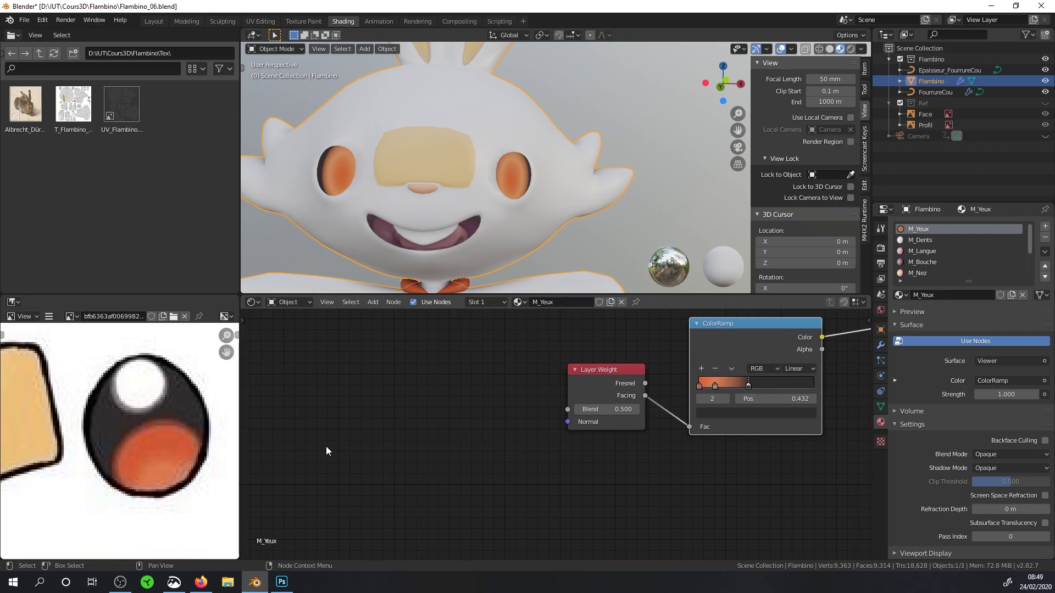
pyautogui.press('ctrl')
pyautogui.press('f')
# Add Texture Coordinate and Mapping nodes to Layer Weight with Ctrl+T, deleting the Image Texture.
pyautogui.keyDown('ctrl'); pyautogui.moveTo(471, 419); pyautogui.dragTo(653, 376, button='middle'); pyautogui.keyUp('ctrl')
pyautogui.keyDown('shift'); pyautogui.click(652, 379); pyautogui.keyUp('shift')
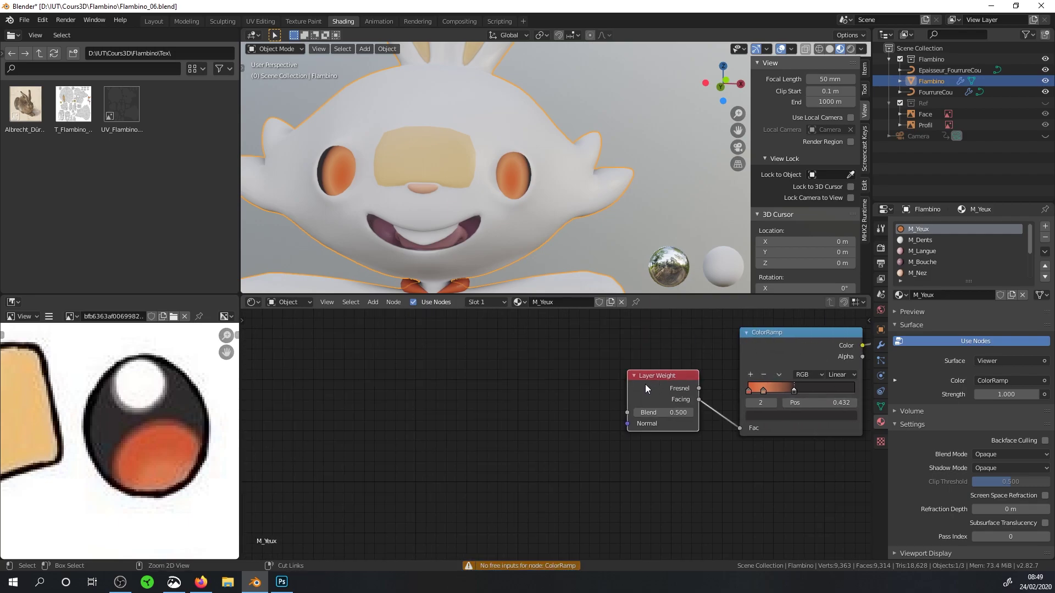
pyautogui.hotkey('ctrl', 't')
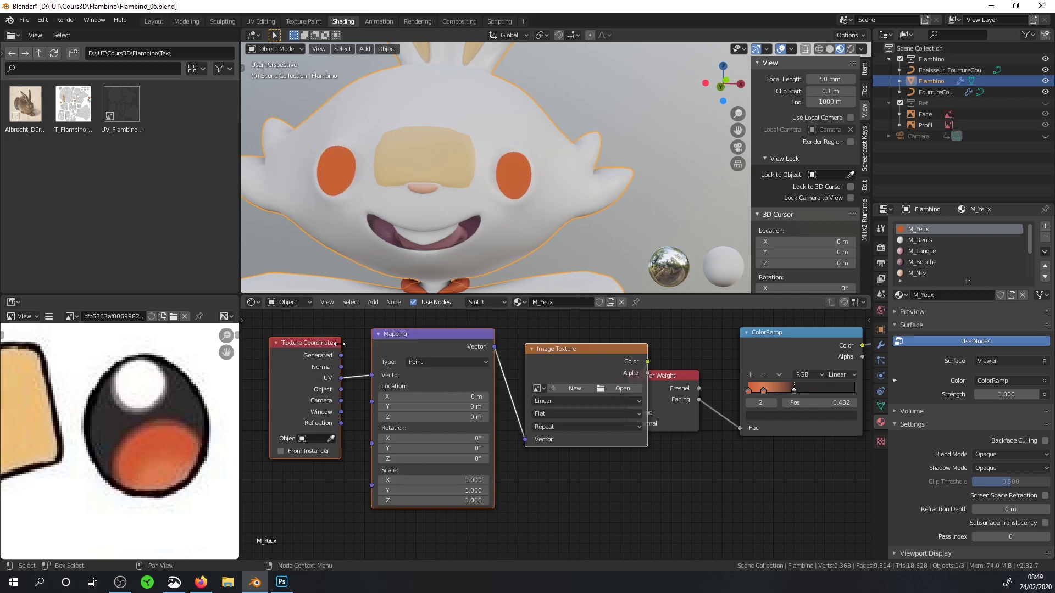
pyautogui.click(583, 365)
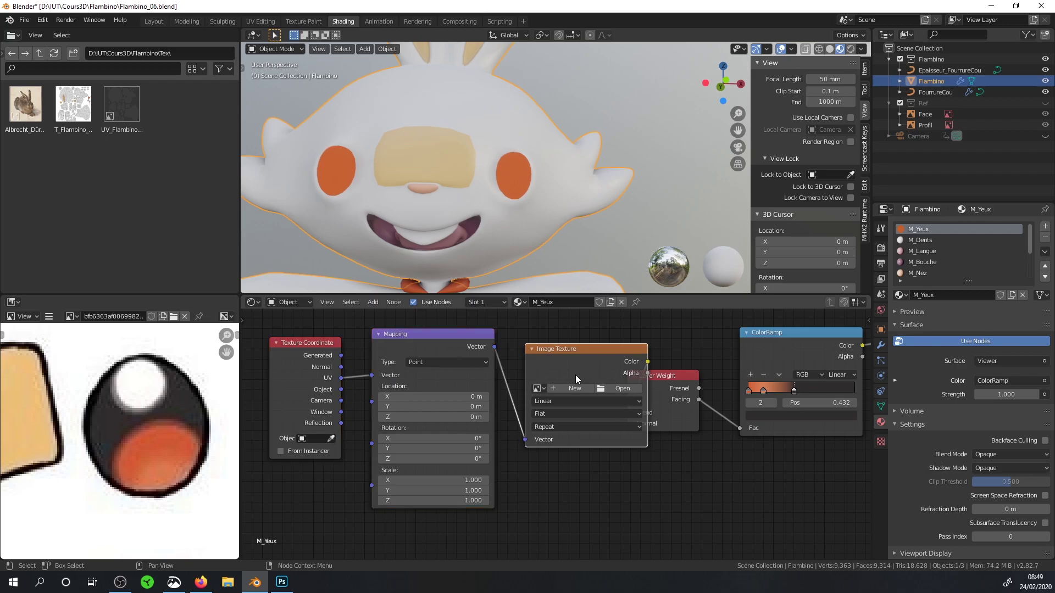
pyautogui.press('x')
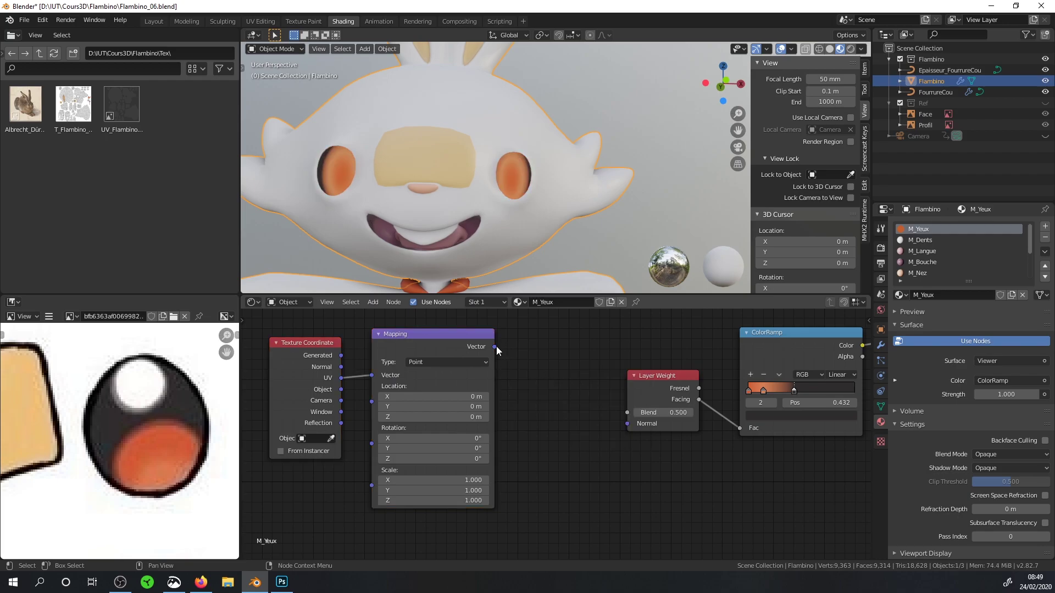
# Link Mapping Vector to Layer Weight Normal and arrange the nodes neatly.
pyautogui.moveTo(496, 348); pyautogui.dragTo(627, 423)
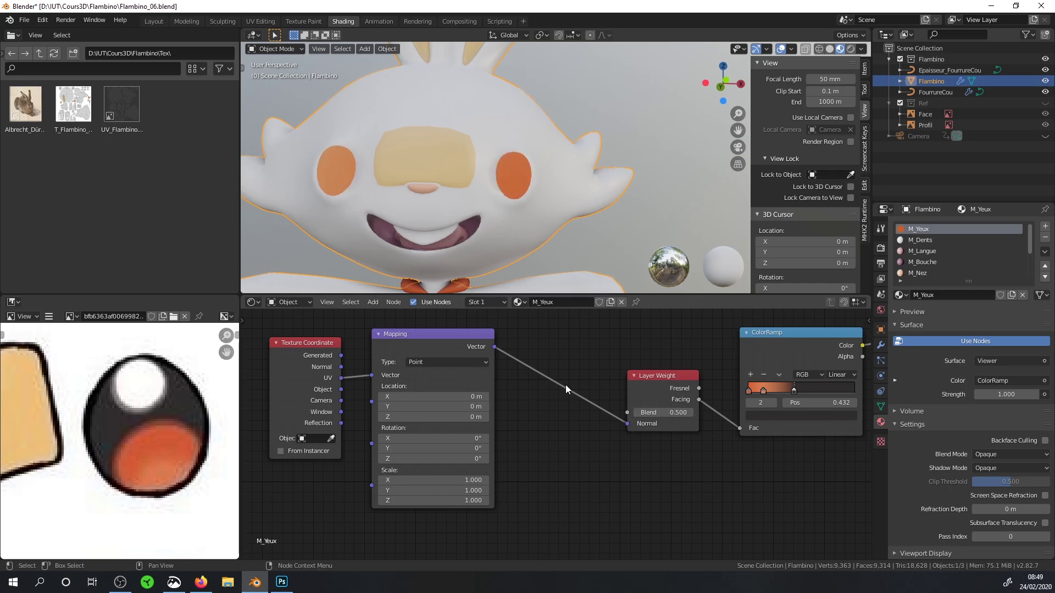
pyautogui.moveTo(413, 344); pyautogui.dragTo(483, 372)
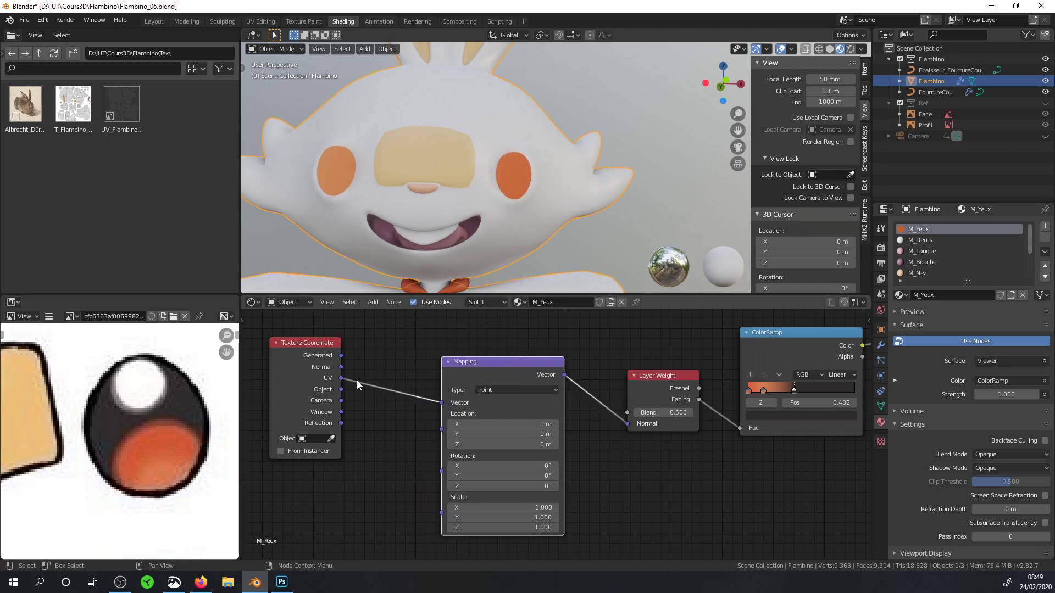
pyautogui.moveTo(280, 342); pyautogui.dragTo(326, 364)
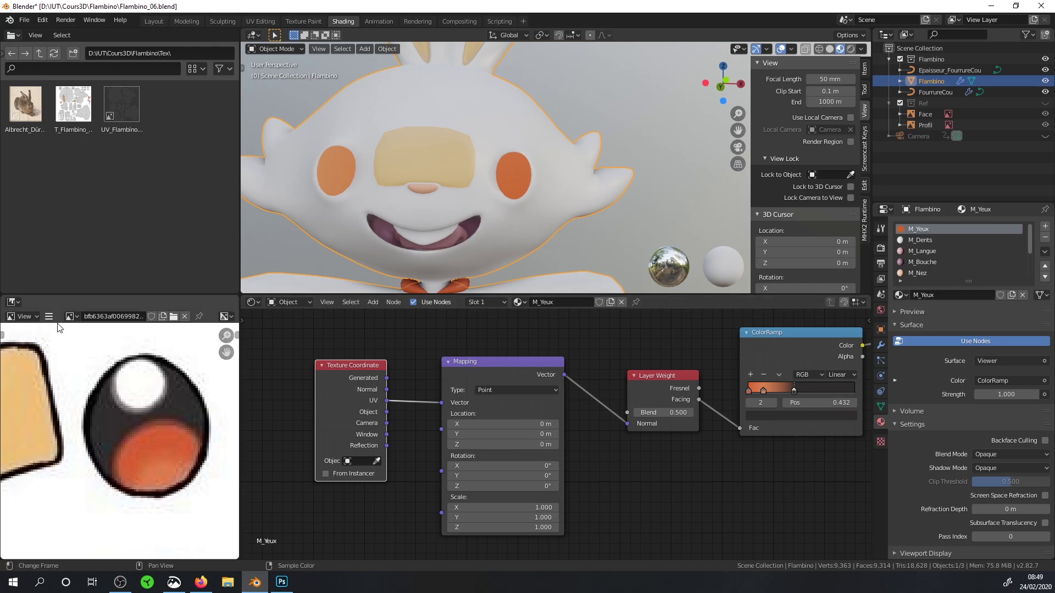
pyautogui.click(13, 318)
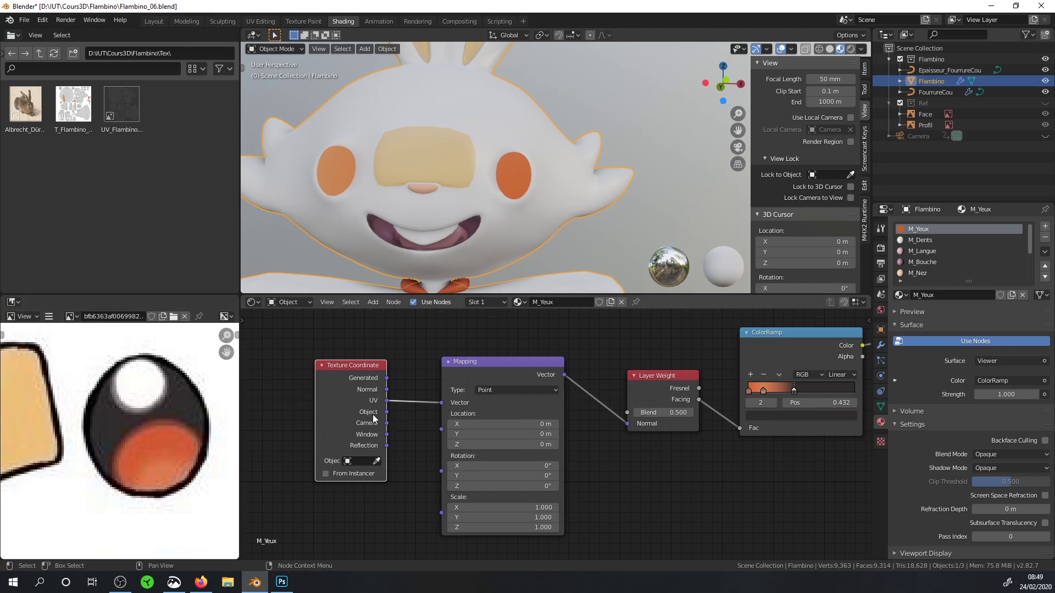
# Preview each Texture Coordinate output on the eyes with the Node Wrangler viewer, entering Edit Mode.
pyautogui.keyDown('ctrl'); pyautogui.keyDown('shift'); pyautogui.click(355, 372); pyautogui.keyUp('shift'); pyautogui.keyUp('ctrl')
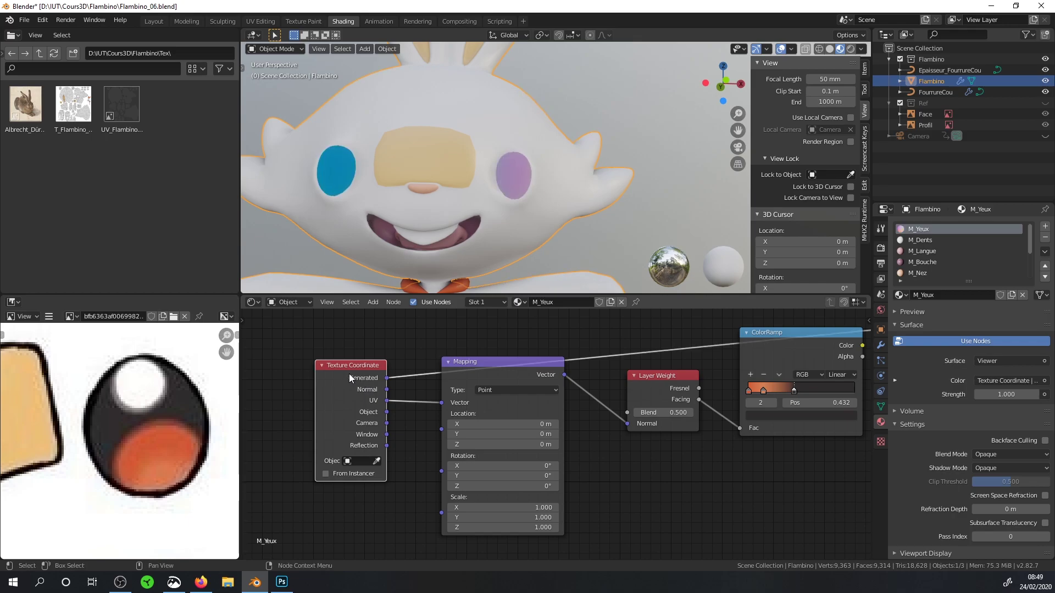
pyautogui.keyDown('ctrl'); pyautogui.keyDown('shift'); pyautogui.click(349, 375); pyautogui.keyUp('shift'); pyautogui.keyUp('ctrl')
pyautogui.keyDown('ctrl'); pyautogui.keyDown('shift'); pyautogui.click(348, 375); pyautogui.keyUp('shift'); pyautogui.keyUp('ctrl')
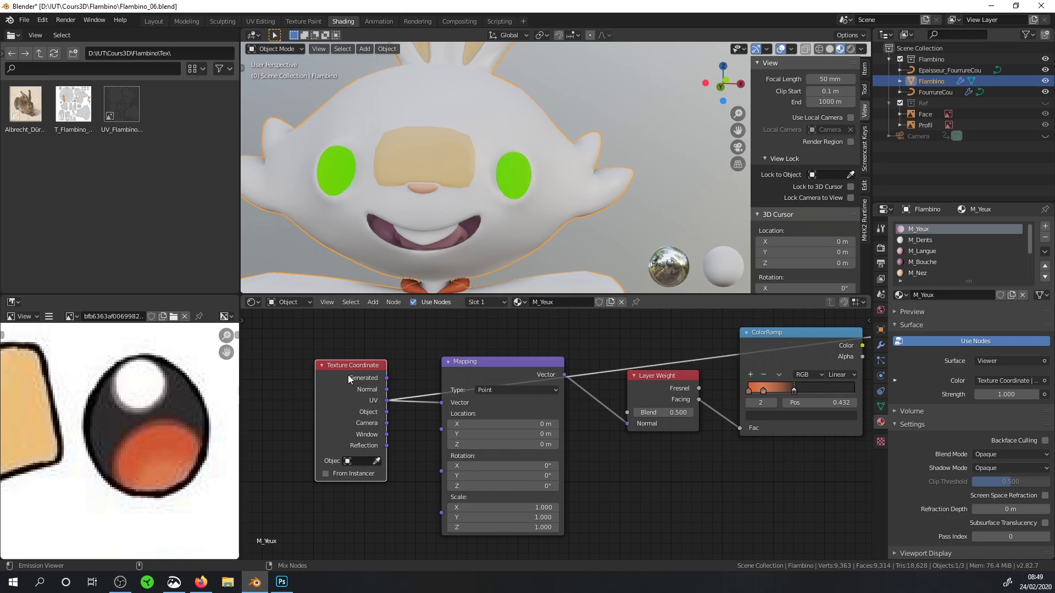
pyautogui.press('Tab')
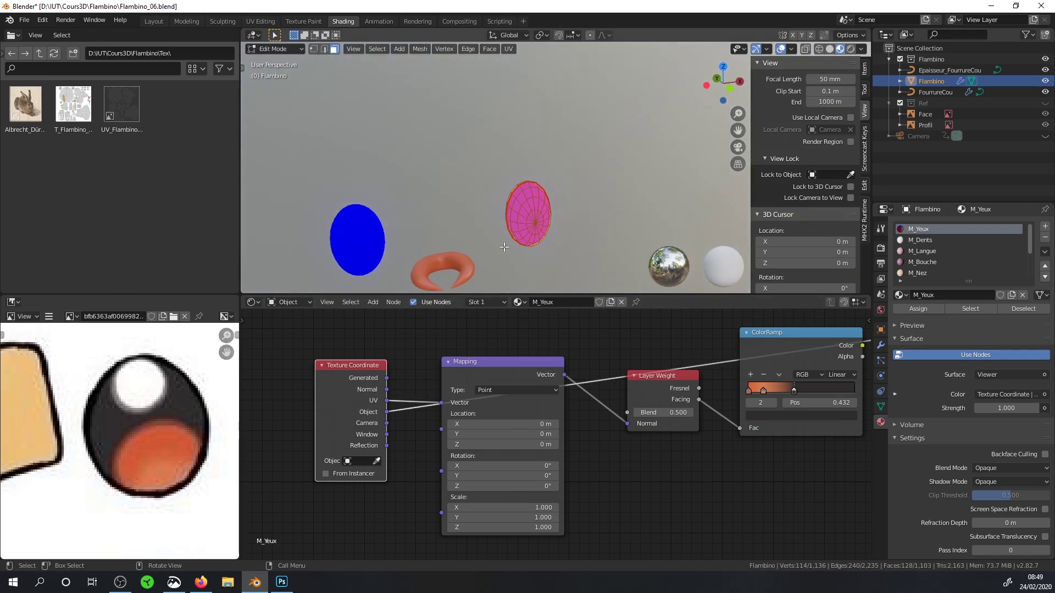
pyautogui.keyDown('ctrl'); pyautogui.keyDown('shift'); pyautogui.click(347, 374); pyautogui.keyUp('shift'); pyautogui.keyUp('ctrl')
pyautogui.keyDown('ctrl'); pyautogui.keyDown('shift'); pyautogui.click(347, 378); pyautogui.keyUp('shift'); pyautogui.keyUp('ctrl')
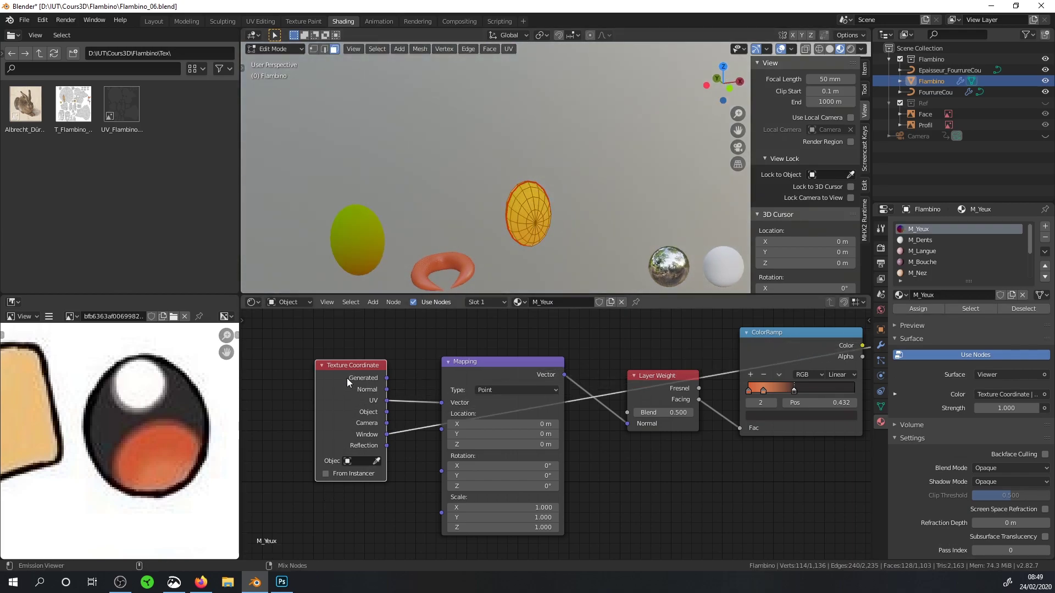
pyautogui.keyDown('ctrl'); pyautogui.keyDown('shift'); pyautogui.click(345, 386); pyautogui.keyUp('shift'); pyautogui.keyUp('ctrl')
# Orbit around the isolated eyes while previewing the Normal and UV outputs.
pyautogui.moveTo(395, 230); pyautogui.dragTo(526, 216, button='middle')
pyautogui.moveTo(374, 274)
pyautogui.mouseDown(button='middle')
pyautogui.moveTo(676, 228)
pyautogui.moveTo(519, 390)
pyautogui.mouseUp(button='middle')
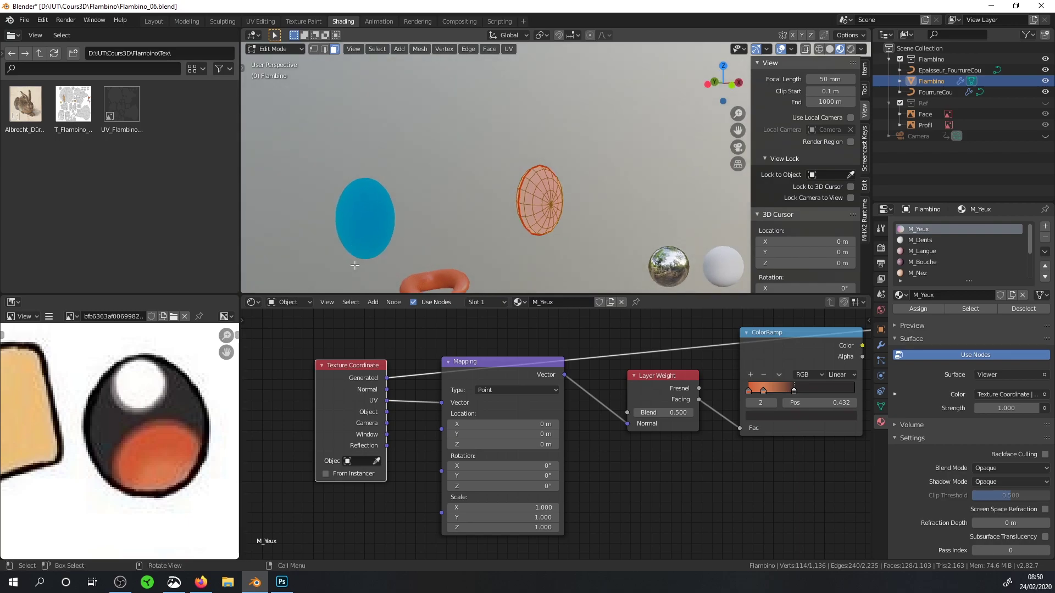
pyautogui.keyDown('ctrl'); pyautogui.keyDown('shift'); pyautogui.click(371, 379); pyautogui.keyUp('shift'); pyautogui.keyUp('ctrl')
pyautogui.moveTo(483, 230)
pyautogui.mouseDown(button='middle')
pyautogui.moveTo(502, 196)
pyautogui.moveTo(447, 196)
pyautogui.moveTo(465, 196)
pyautogui.mouseUp(button='middle')
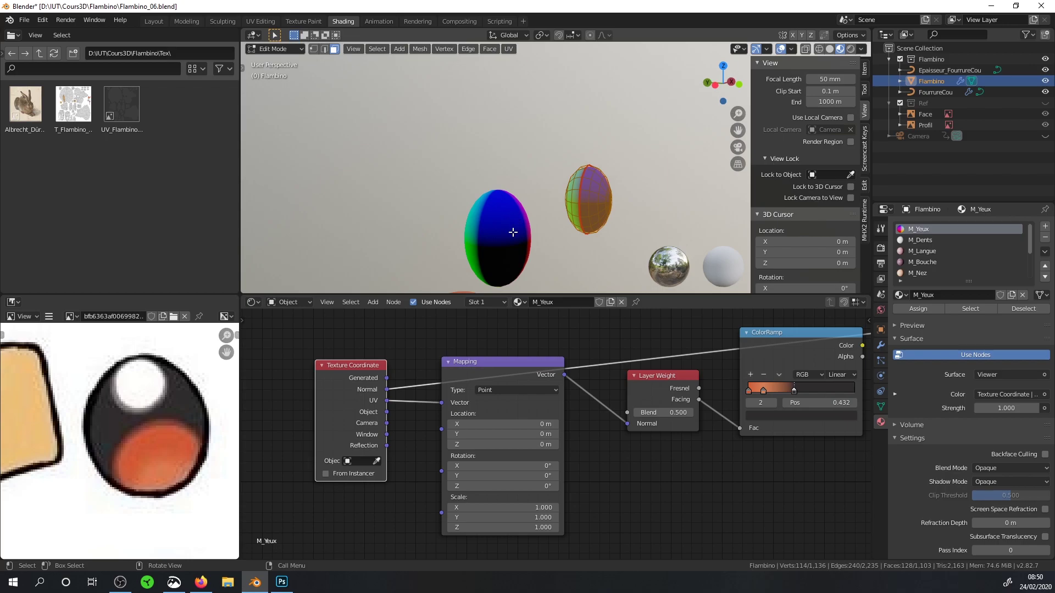
pyautogui.moveTo(513, 232)
pyautogui.mouseDown(button='middle')
pyautogui.moveTo(422, 164)
pyautogui.moveTo(398, 181)
pyautogui.moveTo(501, 193)
pyautogui.mouseUp(button='middle')
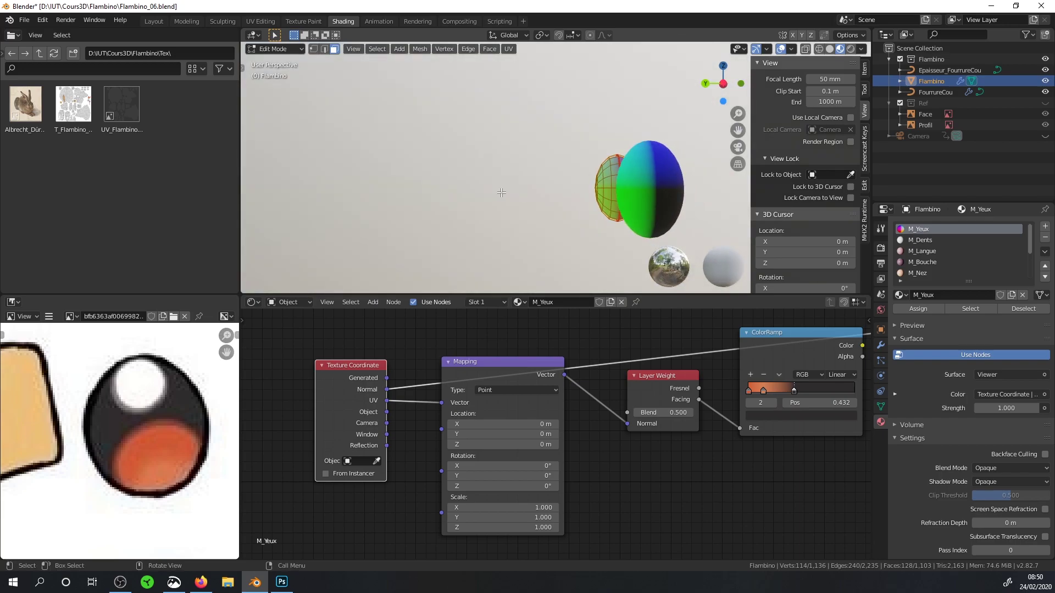
pyautogui.moveTo(357, 211); pyautogui.dragTo(351, 222, button='middle')
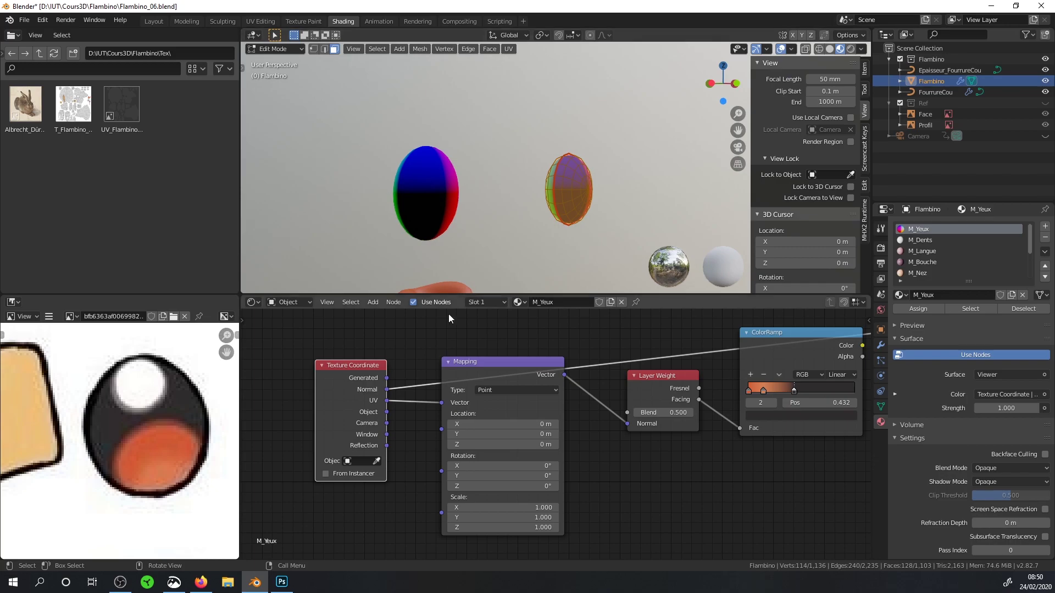
pyautogui.keyDown('ctrl'); pyautogui.keyDown('shift'); pyautogui.click(357, 387); pyautogui.keyUp('shift'); pyautogui.keyUp('ctrl')
# Preview the Object and Camera coordinates and orbit the isolated eyes to watch them change.
pyautogui.keyDown('ctrl'); pyautogui.keyDown('shift'); pyautogui.click(357, 387); pyautogui.keyUp('shift'); pyautogui.keyUp('ctrl')
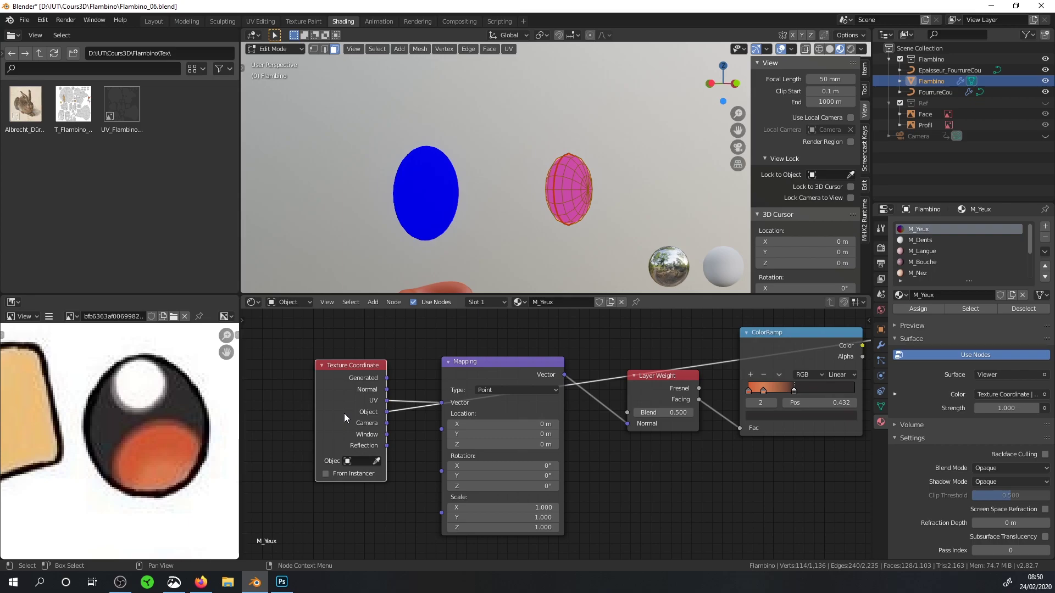
pyautogui.keyDown('ctrl'); pyautogui.keyDown('shift'); pyautogui.click(344, 413); pyautogui.keyUp('shift'); pyautogui.keyUp('ctrl')
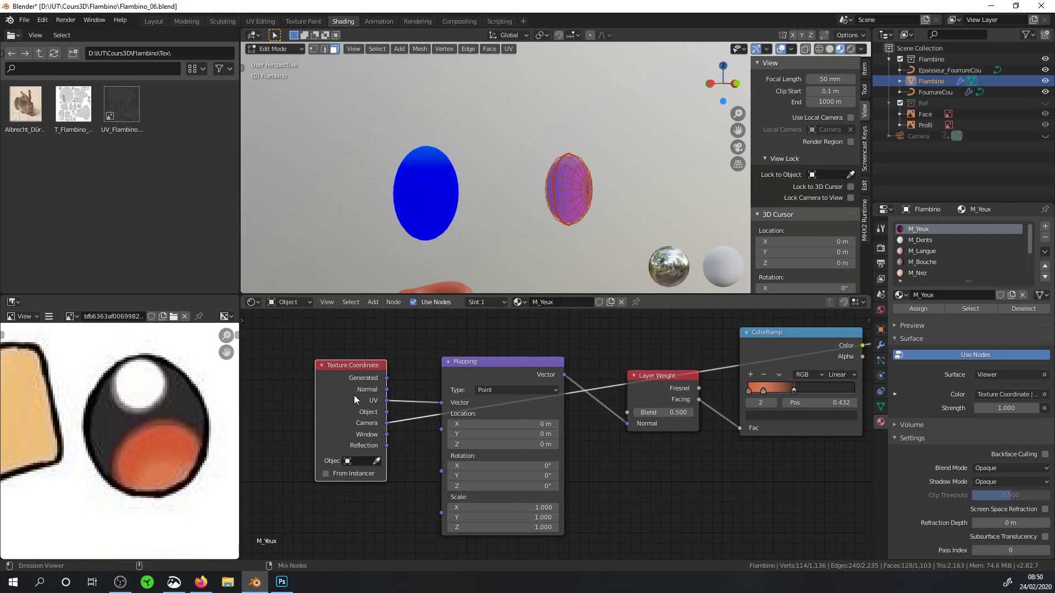
pyautogui.moveTo(434, 182)
pyautogui.mouseDown(button='middle')
pyautogui.moveTo(444, 81)
pyautogui.moveTo(550, 227)
pyautogui.moveTo(429, 162)
pyautogui.mouseUp(button='middle')
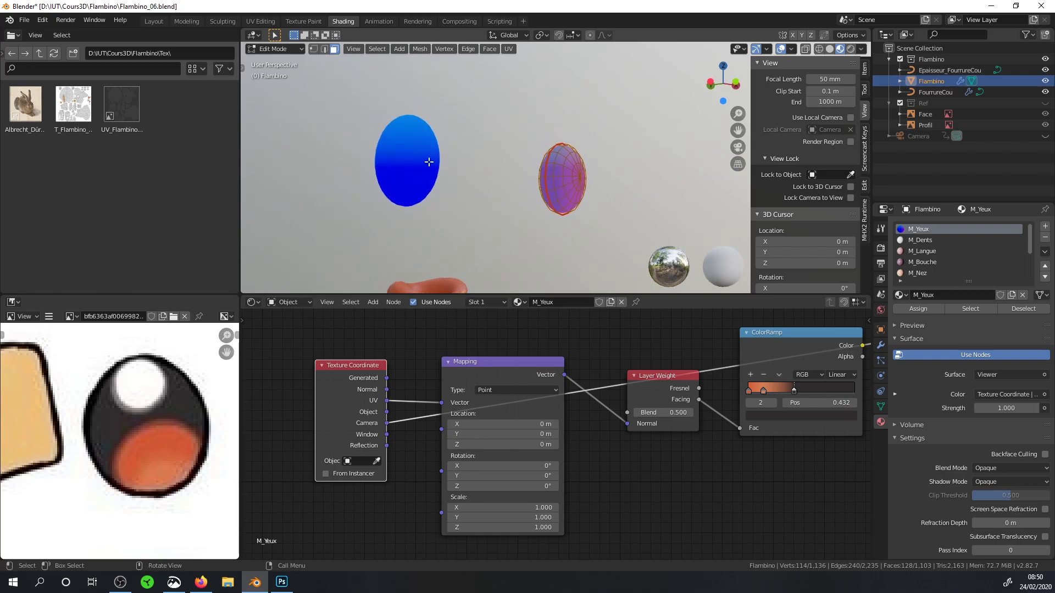
pyautogui.press('Tab')
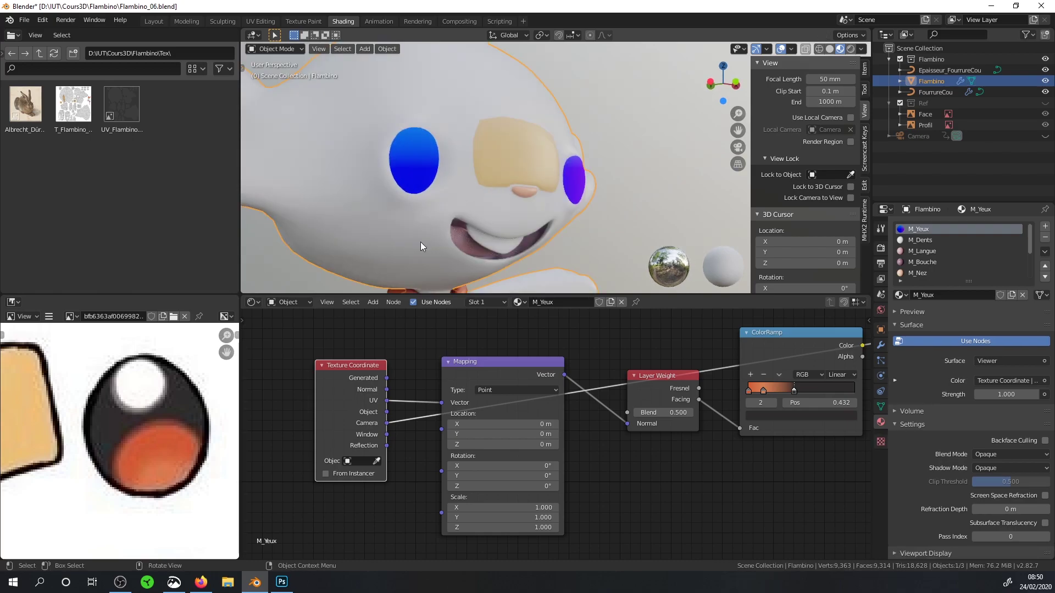
pyautogui.press('Tab')
pyautogui.moveTo(414, 224)
pyautogui.mouseDown(button='middle')
pyautogui.moveTo(474, 227)
pyautogui.moveTo(630, 106)
pyautogui.mouseUp(button='middle')
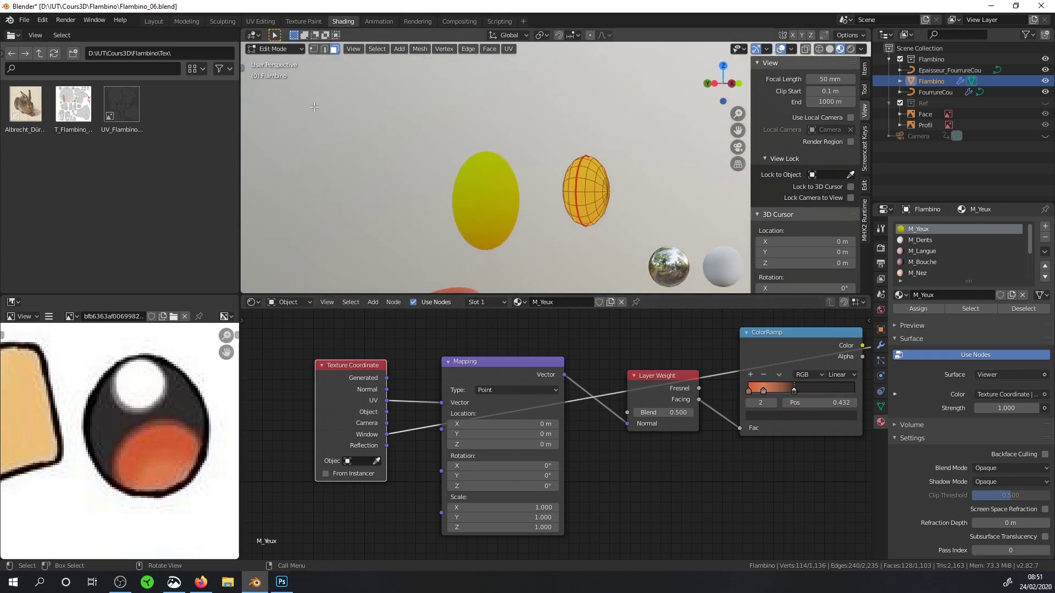
pyautogui.moveTo(313, 107)
pyautogui.mouseDown(button='middle')
pyautogui.moveTo(469, 194)
pyautogui.moveTo(420, 169)
pyautogui.moveTo(376, 187)
pyautogui.mouseUp(button='middle')
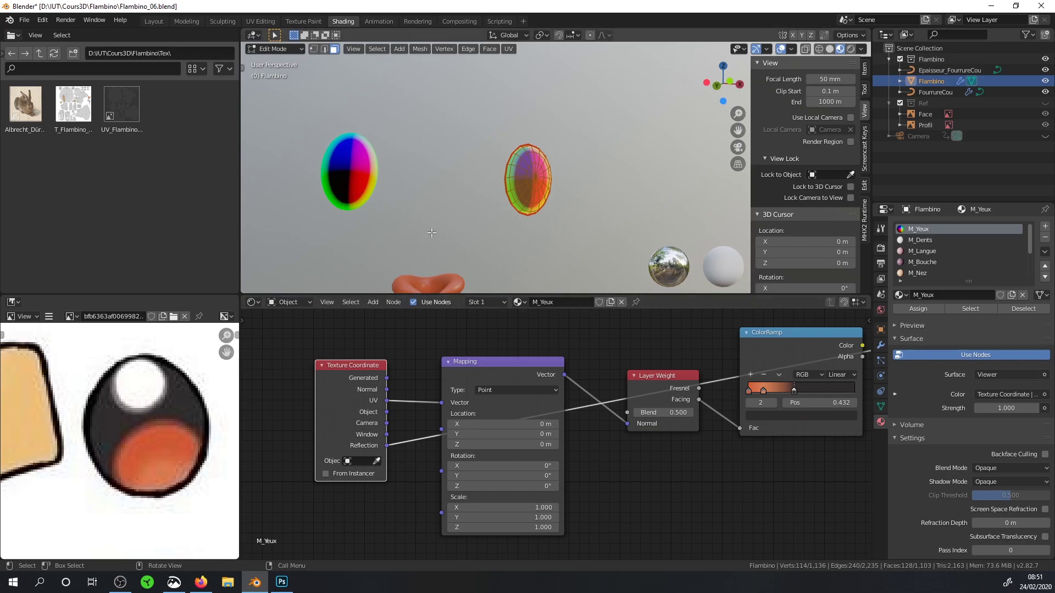
pyautogui.moveTo(431, 232); pyautogui.dragTo(406, 247, button='middle')
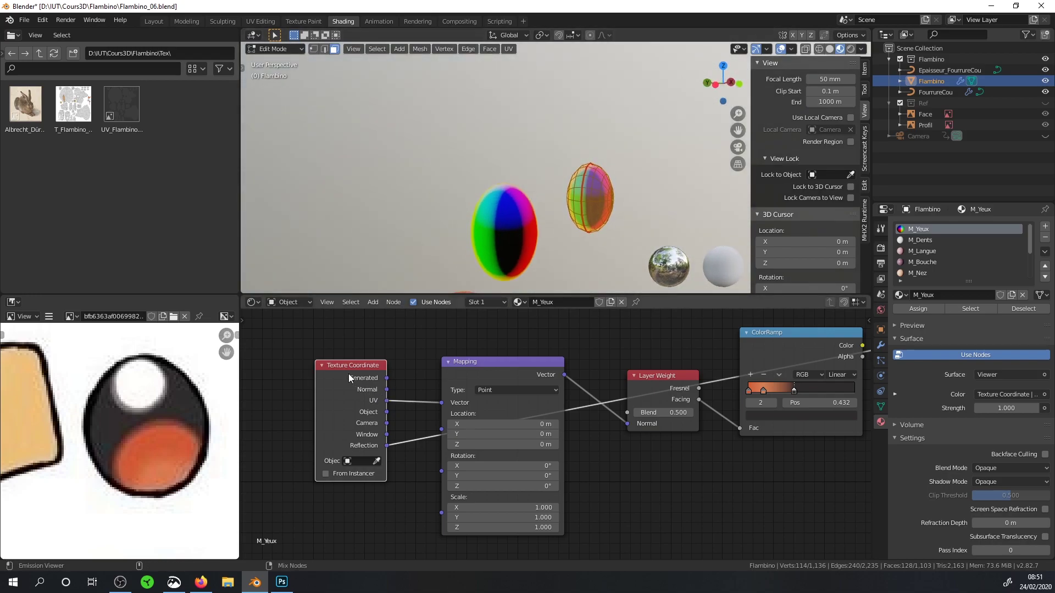
# Connect the Texture Coordinate Normal output to the Mapping Vector input.
pyautogui.keyDown('ctrl'); pyautogui.keyDown('shift'); pyautogui.click(349, 375); pyautogui.keyUp('shift'); pyautogui.keyUp('ctrl')
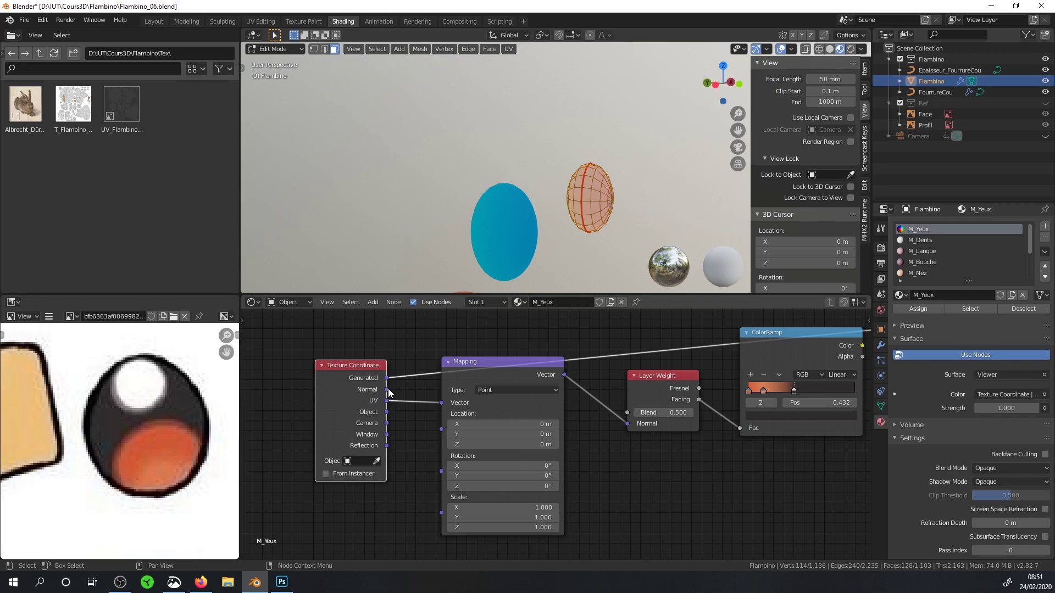
pyautogui.moveTo(388, 389); pyautogui.dragTo(446, 410)
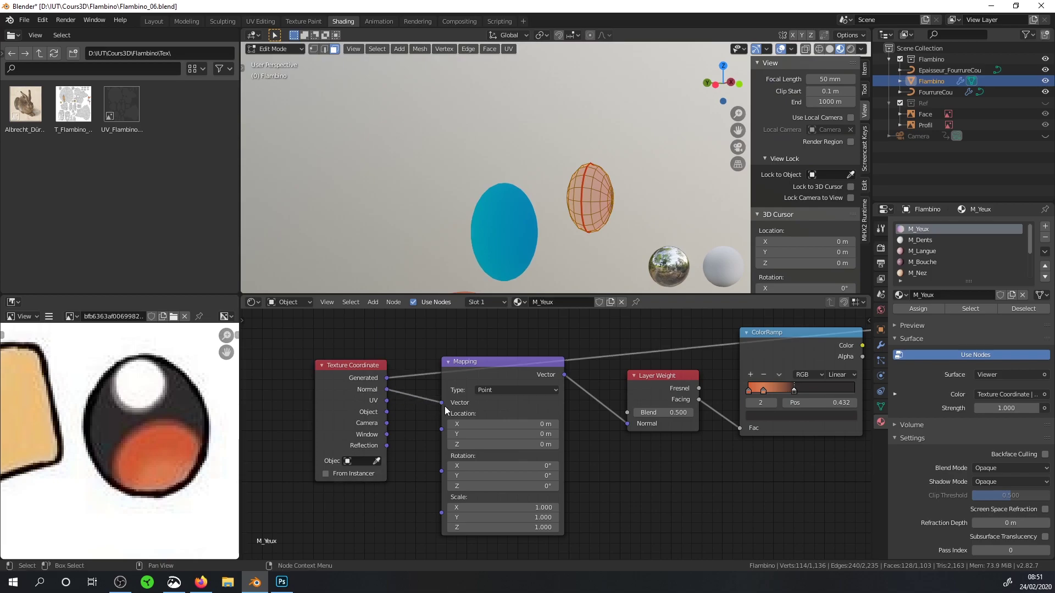
pyautogui.moveTo(545, 397); pyautogui.dragTo(432, 410, button='middle')
# Preview the ColorRamp on the eye, raise Mapping Location Z to 1.9 m, and return to Object Mode.
pyautogui.keyDown('ctrl'); pyautogui.keyDown('shift'); pyautogui.click(683, 361); pyautogui.keyUp('shift'); pyautogui.keyUp('ctrl')
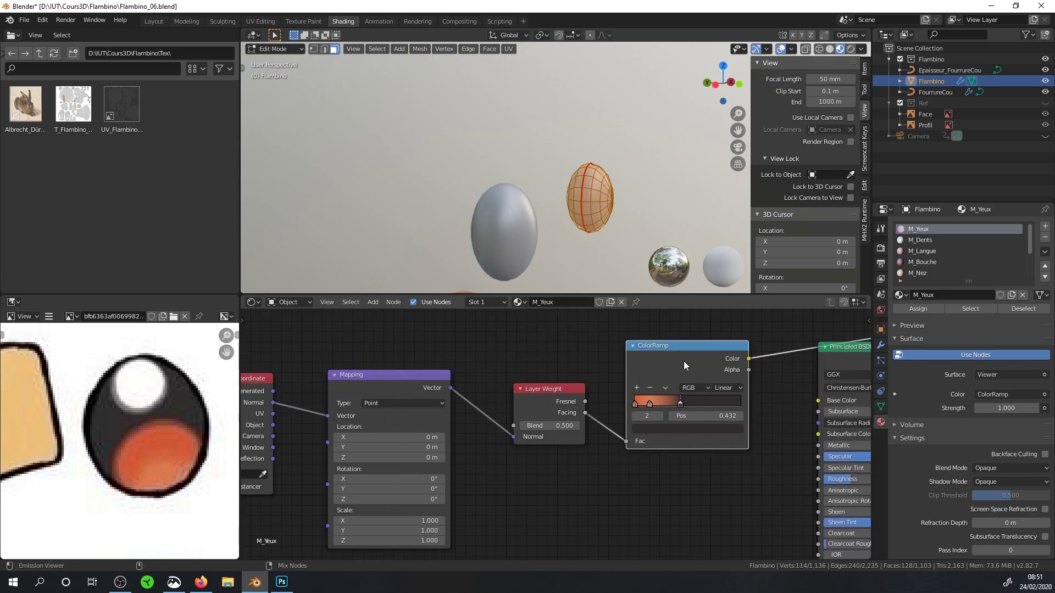
pyautogui.moveTo(582, 231); pyautogui.dragTo(565, 232, button='middle')
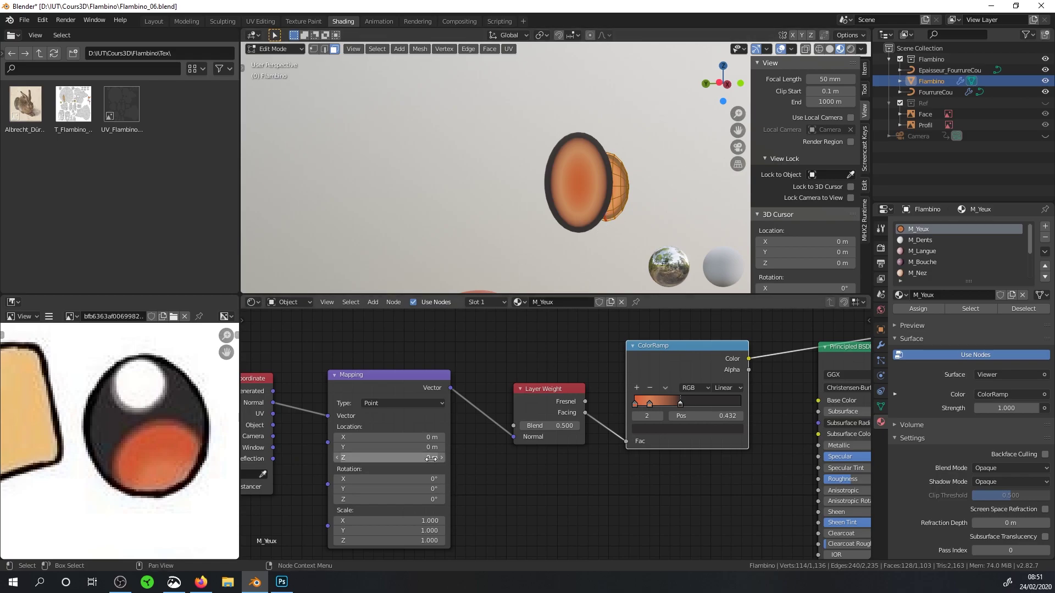
pyautogui.moveTo(414, 458); pyautogui.dragTo(461, 458)
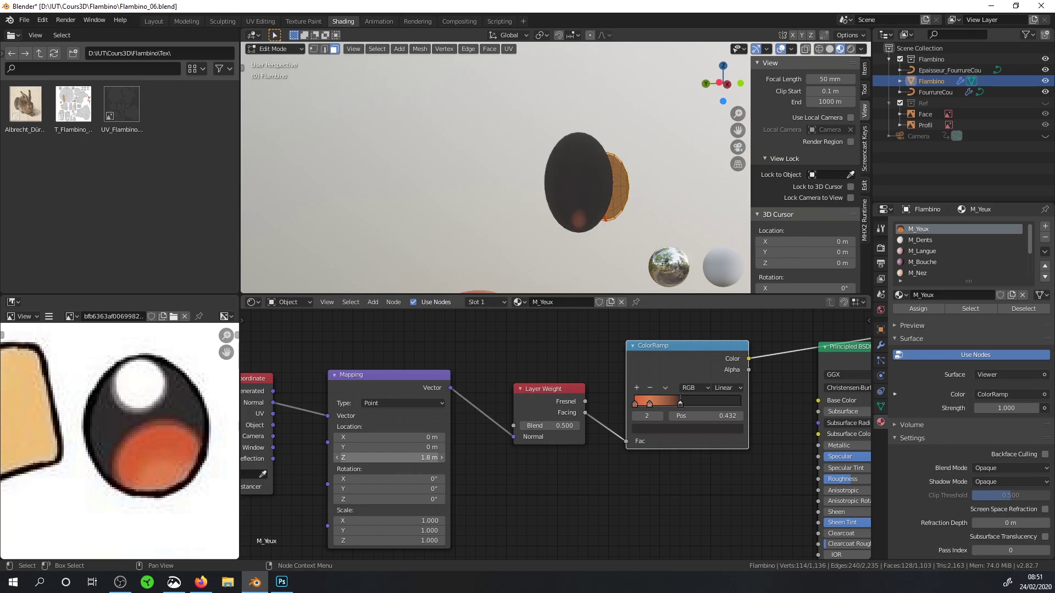
pyautogui.moveTo(450, 248); pyautogui.dragTo(477, 255, button='middle')
pyautogui.press('Tab')
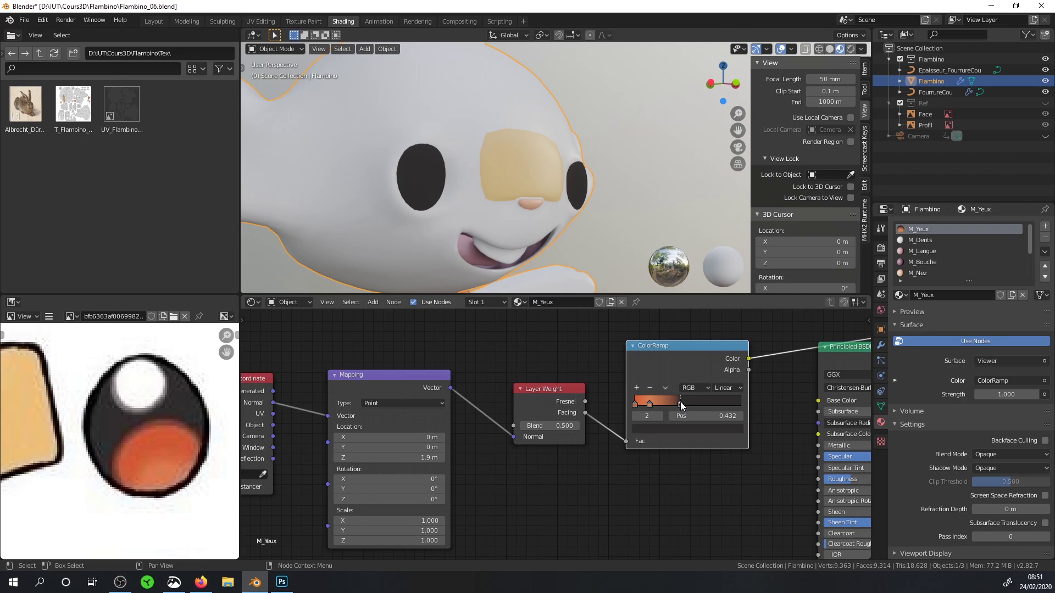
# Slide the ramp stops (one to 0.741), set Mapping Scale Z to 5.1 and Location Z to 2.5 m.
pyautogui.moveTo(680, 404); pyautogui.dragTo(717, 404)
pyautogui.moveTo(510, 156)
pyautogui.mouseDown(button='middle')
pyautogui.moveTo(516, 170)
pyautogui.moveTo(531, 166)
pyautogui.mouseUp(button='middle')
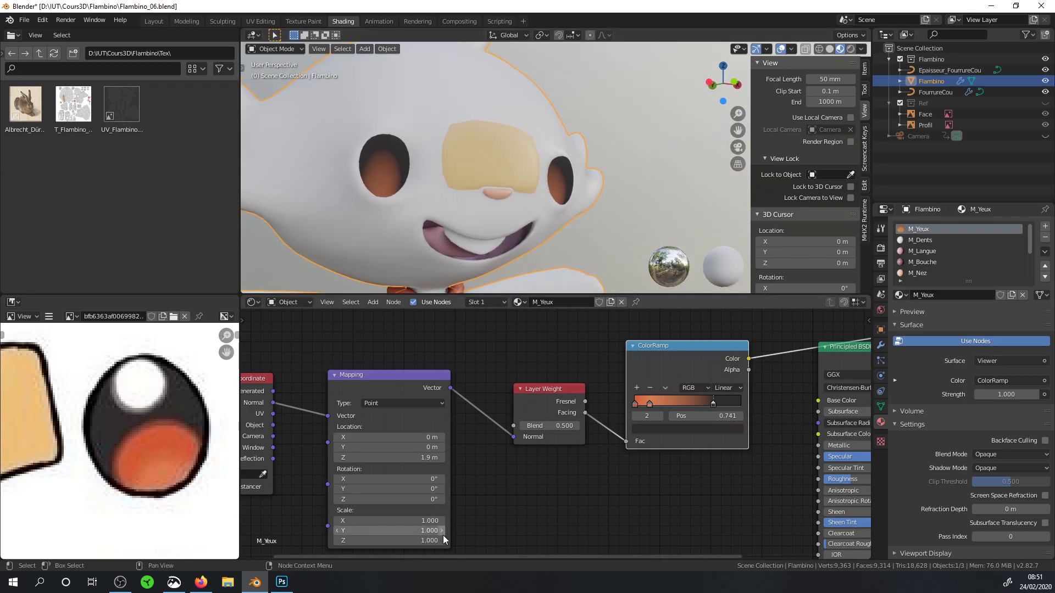
pyautogui.moveTo(383, 427); pyautogui.dragTo(406, 413, button='middle')
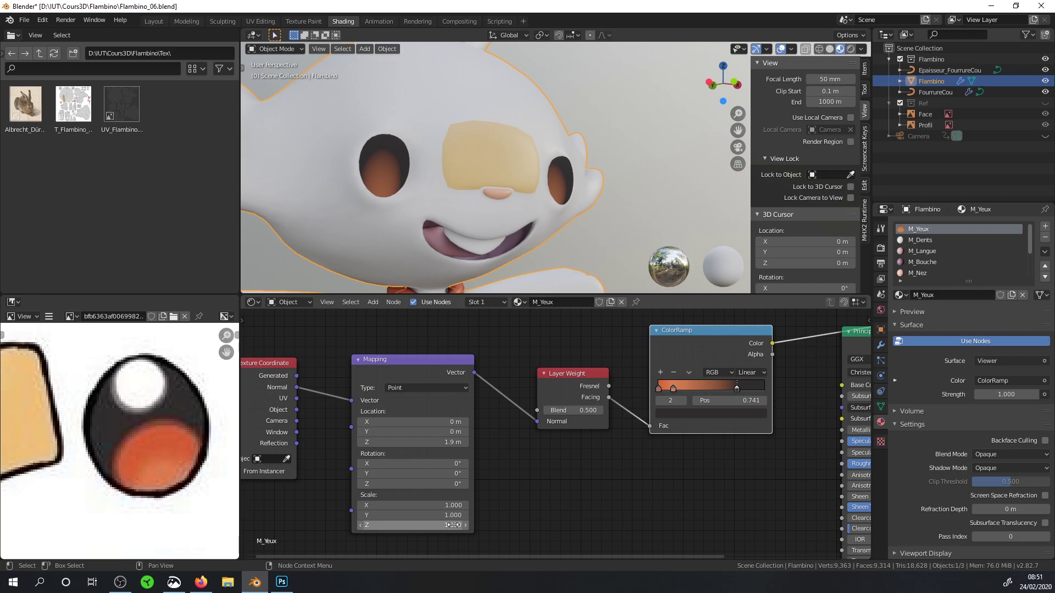
pyautogui.moveTo(452, 524); pyautogui.dragTo(495, 525)
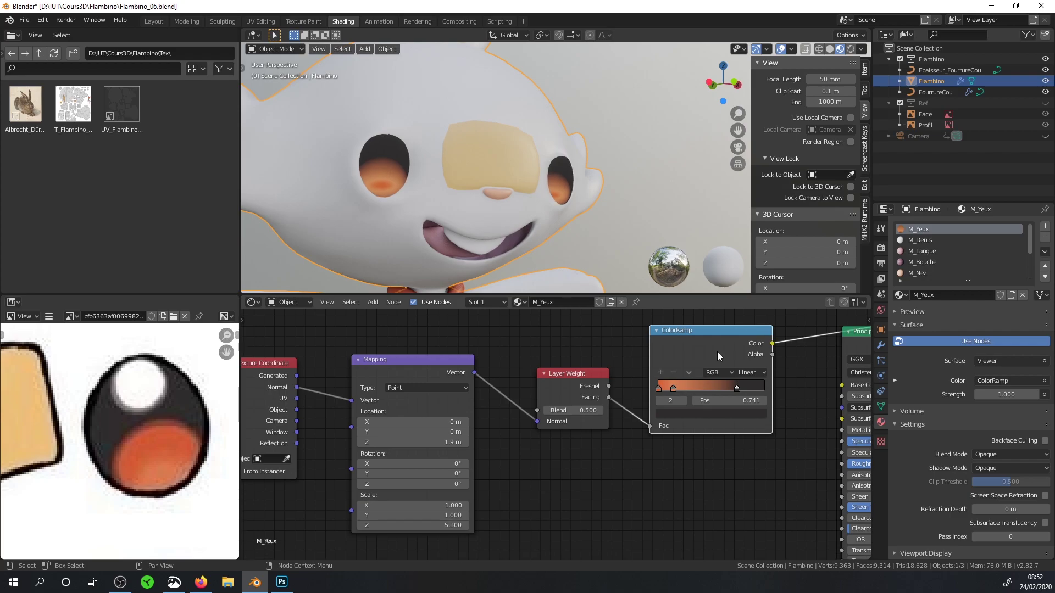
pyautogui.click(673, 388)
pyautogui.moveTo(661, 389); pyautogui.dragTo(707, 391)
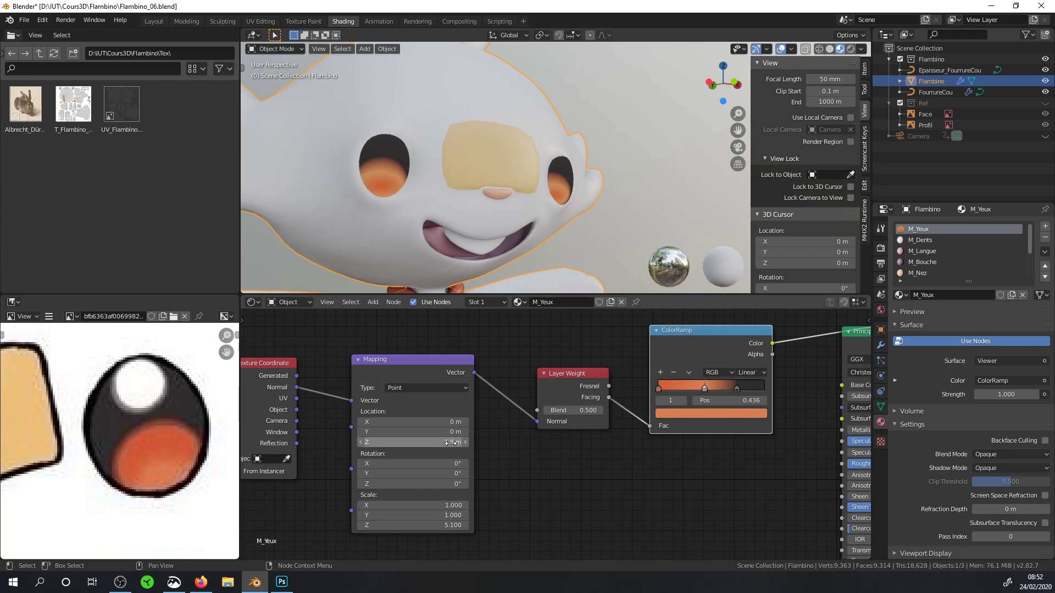
pyautogui.moveTo(434, 443); pyautogui.dragTo(461, 443)
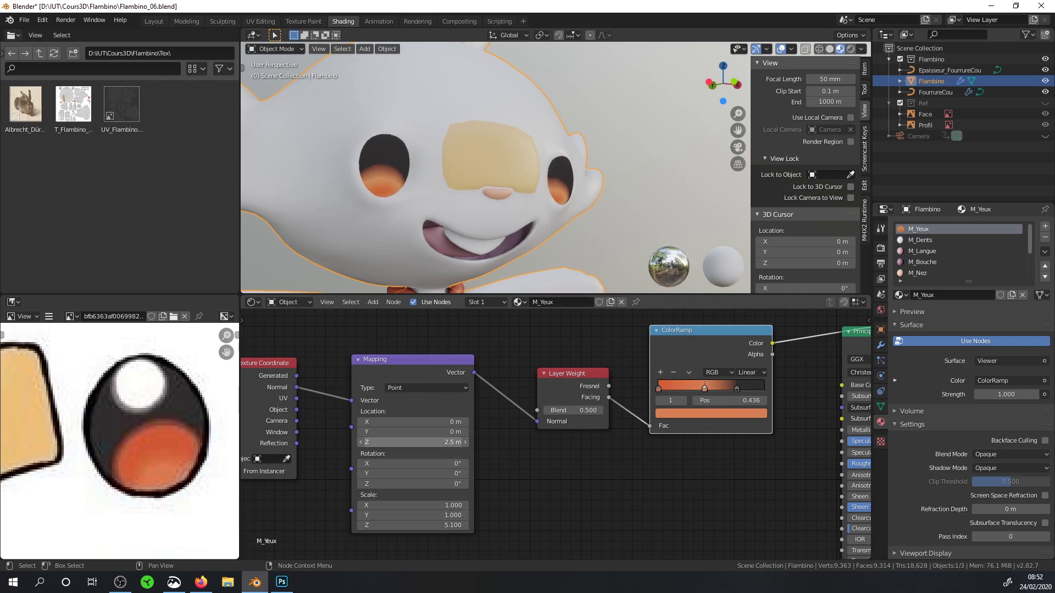
pyautogui.moveTo(385, 231)
pyautogui.mouseDown(button='middle')
pyautogui.moveTo(349, 244)
pyautogui.moveTo(438, 236)
pyautogui.moveTo(371, 260)
pyautogui.mouseUp(button='middle')
# Link ColorRamp Color to Principled BSDF Base Color and send the BSDF to Material Output.
pyautogui.moveTo(720, 347); pyautogui.dragTo(530, 348, button='middle')
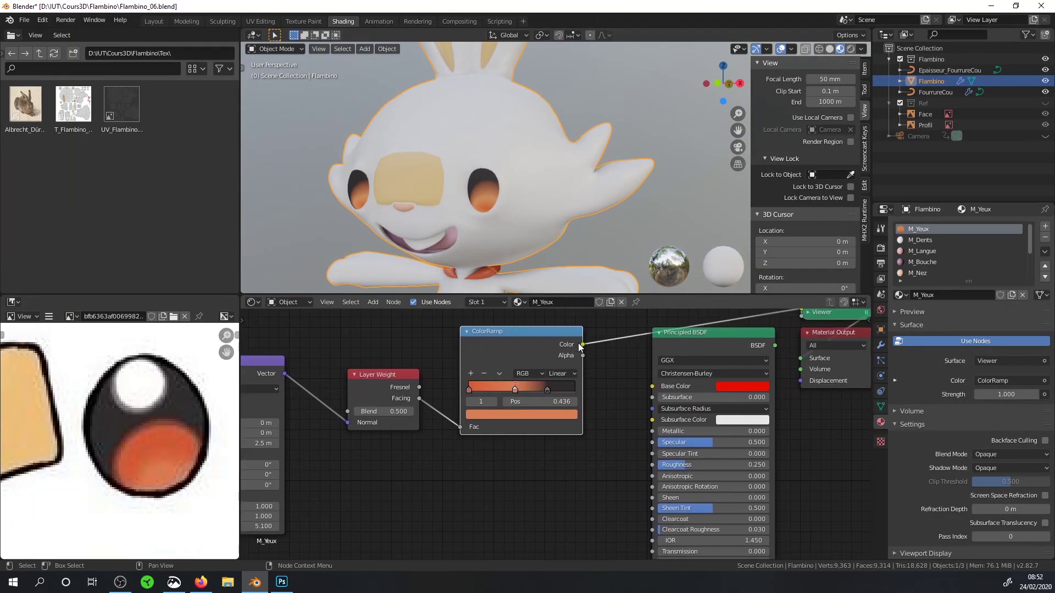
pyautogui.moveTo(580, 345); pyautogui.dragTo(653, 389)
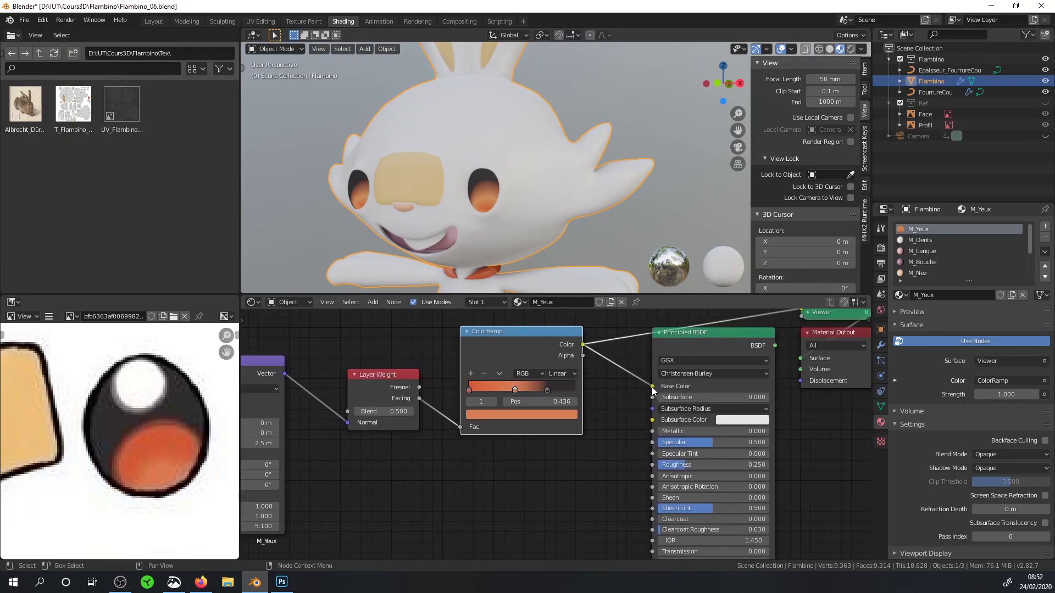
pyautogui.moveTo(717, 364); pyautogui.dragTo(629, 373, button='middle')
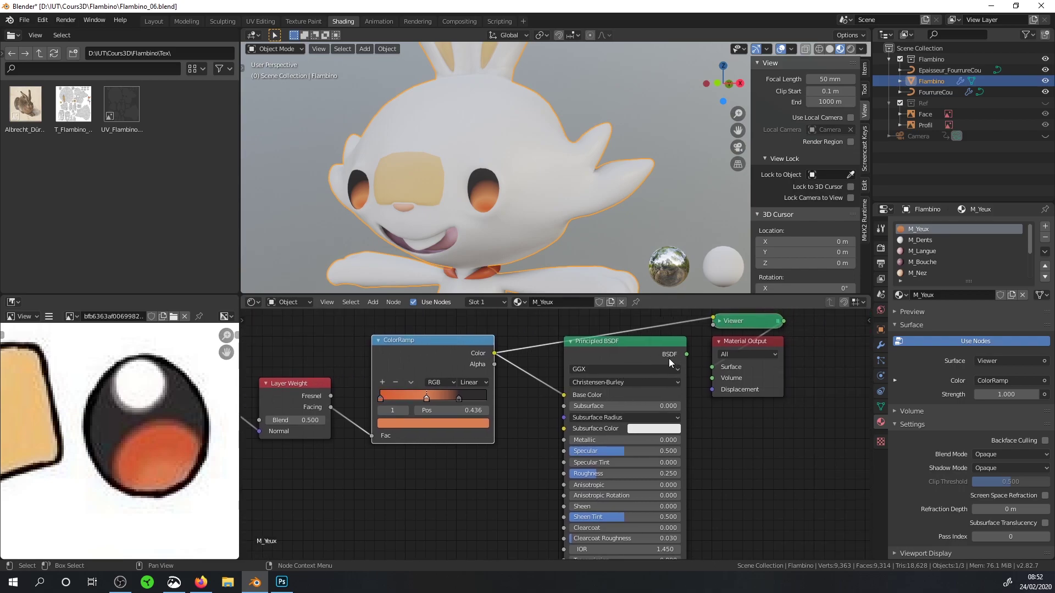
pyautogui.keyDown('ctrl'); pyautogui.keyDown('shift'); pyautogui.click(638, 345); pyautogui.keyUp('shift'); pyautogui.keyUp('ctrl')
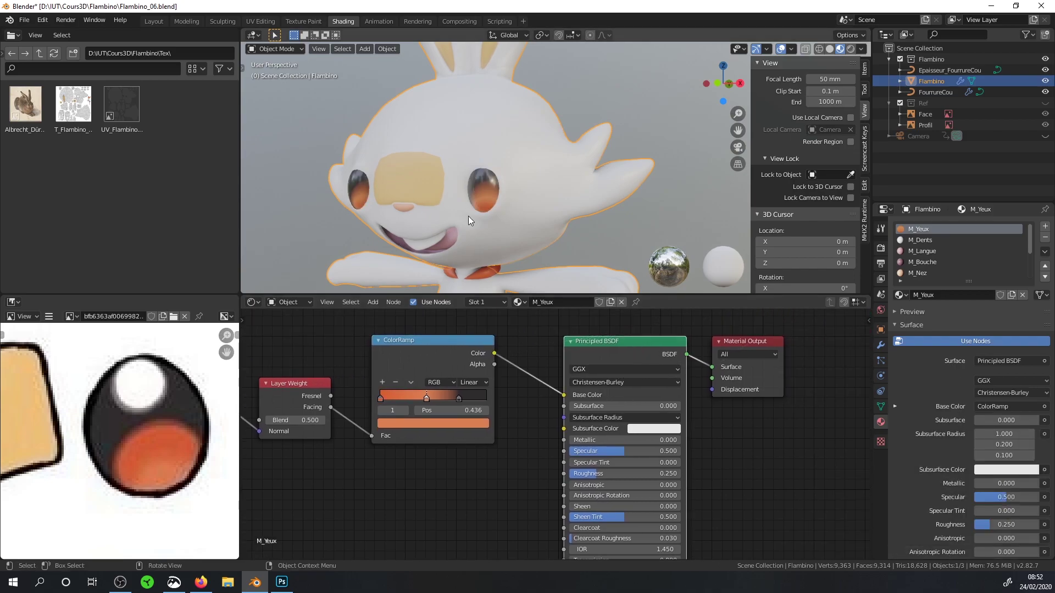
pyautogui.scroll(3, 461, 182)
pyautogui.moveTo(456, 160)
pyautogui.mouseDown(button='middle')
pyautogui.moveTo(486, 154)
pyautogui.moveTo(635, 360)
pyautogui.mouseUp(button='middle')
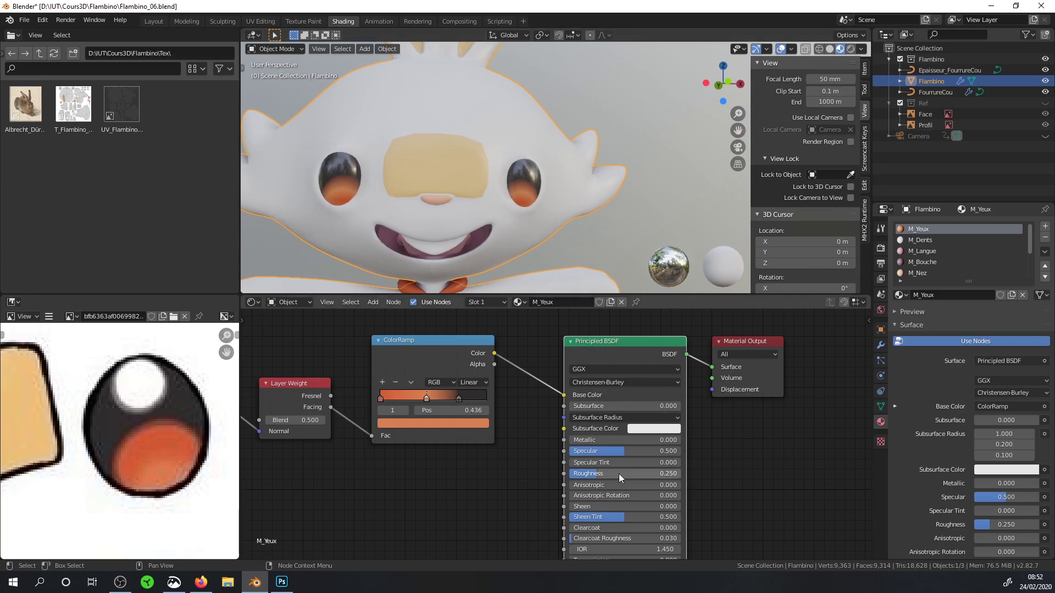
# Lower the Principled BSDF roughness to 0.159.
pyautogui.moveTo(618, 474); pyautogui.dragTo(569, 474)
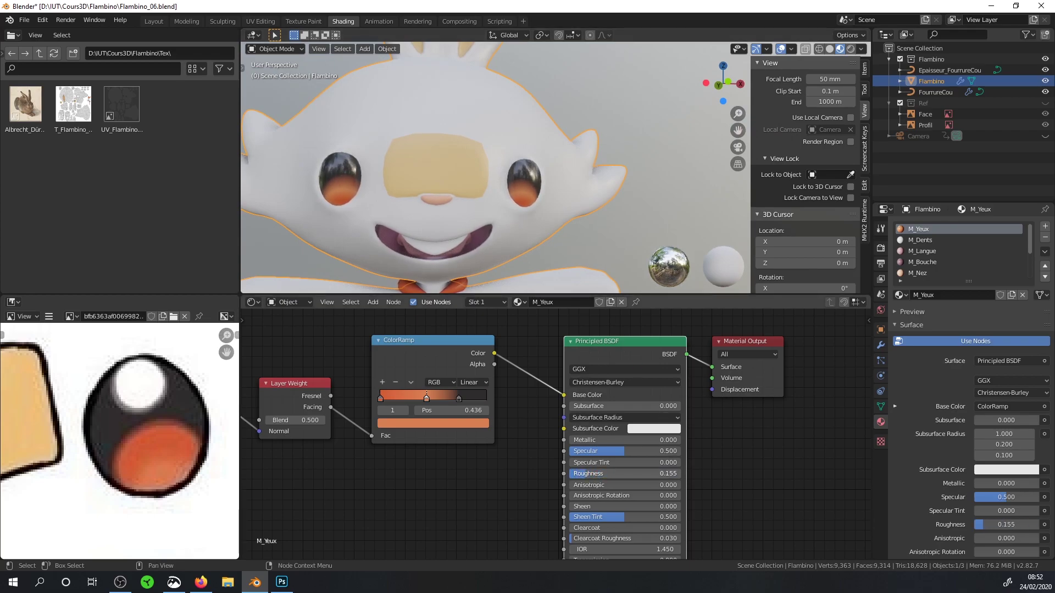
pyautogui.moveTo(364, 173); pyautogui.dragTo(404, 172, button='middle')
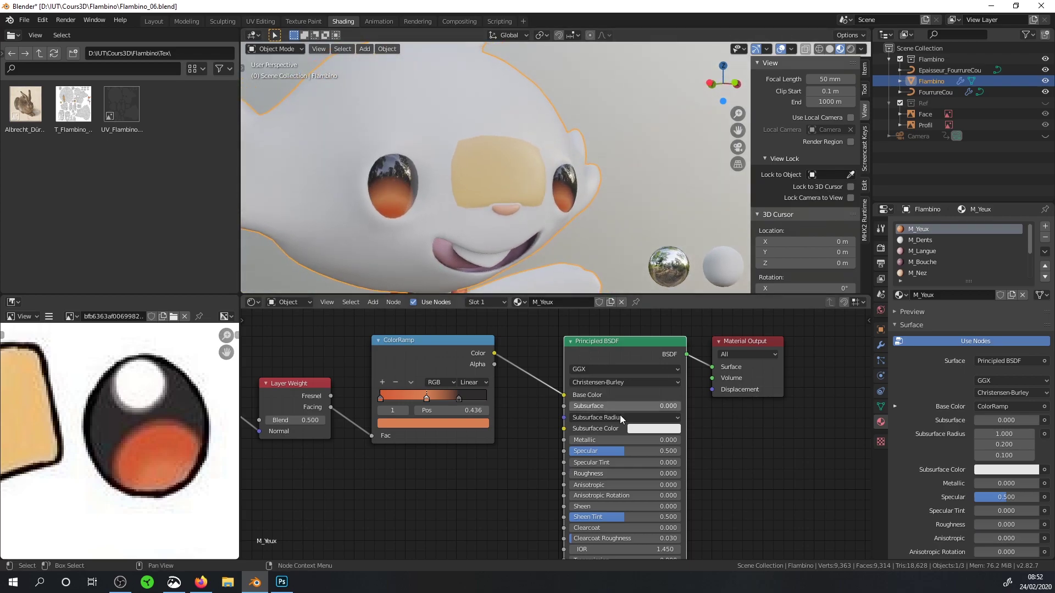
pyautogui.moveTo(572, 473); pyautogui.dragTo(595, 473)
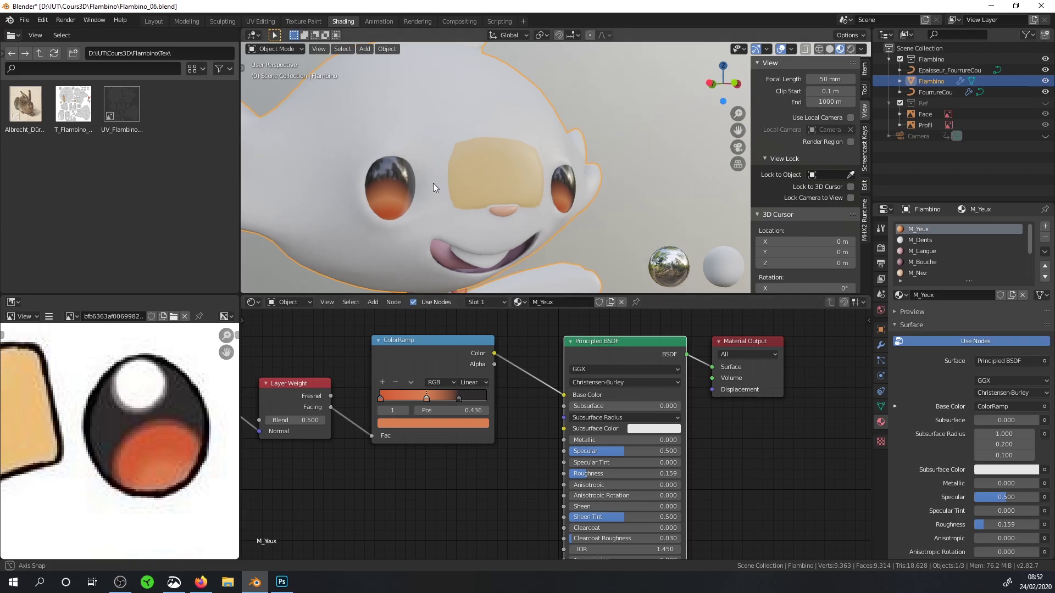
pyautogui.moveTo(433, 183)
pyautogui.mouseDown(button='middle')
pyautogui.moveTo(383, 190)
pyautogui.moveTo(434, 183)
pyautogui.mouseUp(button='middle')
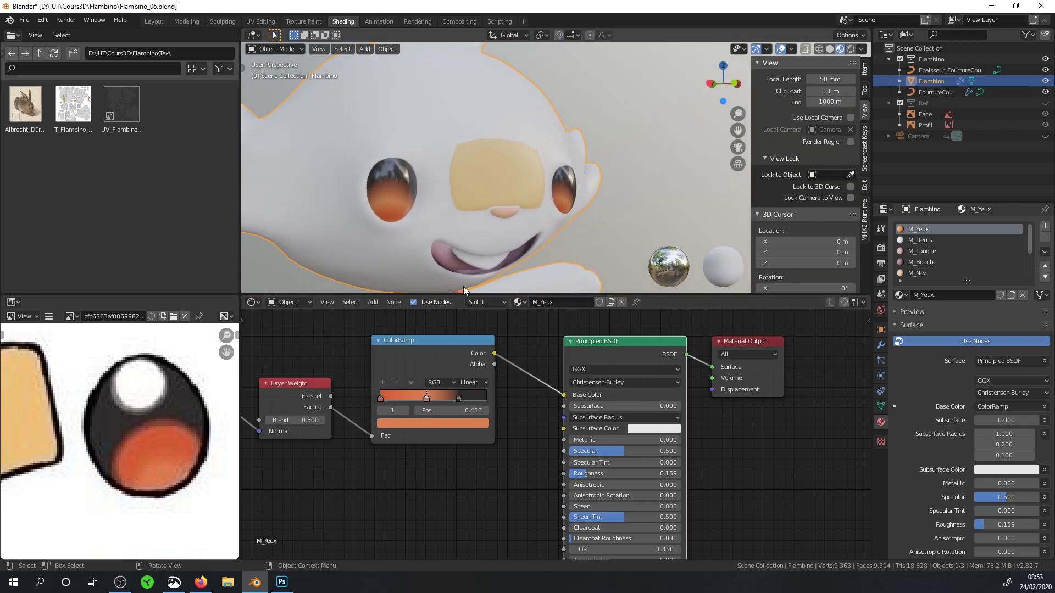
# Zoom and orbit around the face to inspect the glossy orange-and-black eyes.
pyautogui.scroll(-3, 521, 131)
pyautogui.moveTo(564, 180); pyautogui.dragTo(522, 159, button='middle')
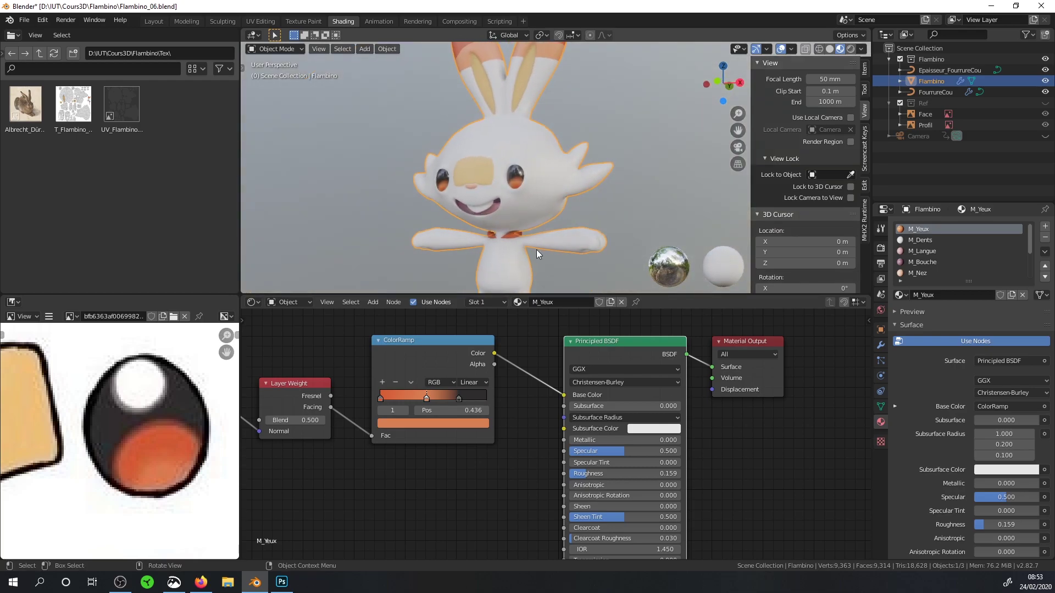
pyautogui.scroll(2, 542, 176)
pyautogui.scroll(1, 542, 181)
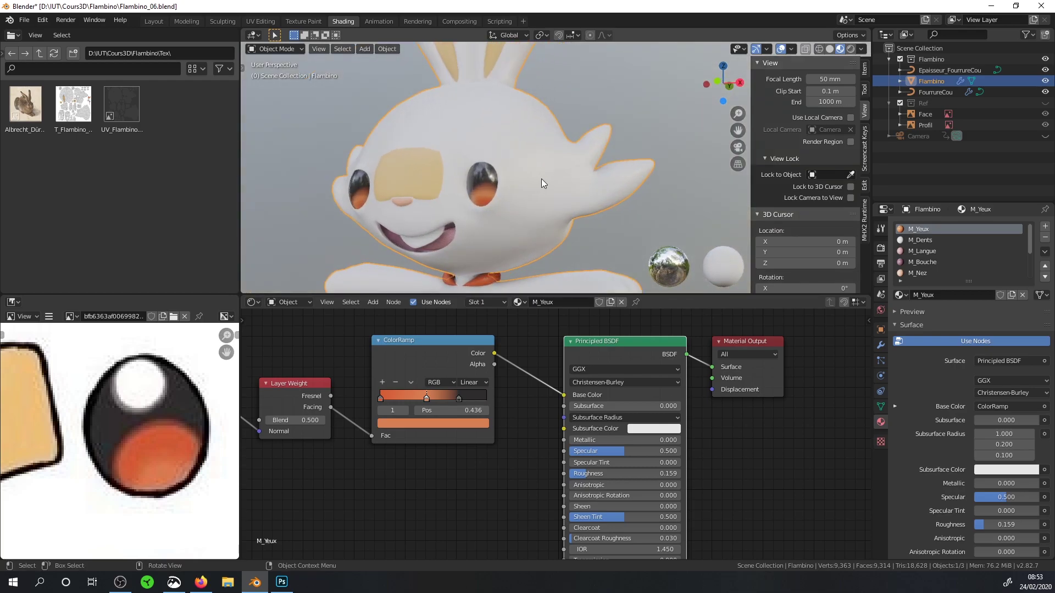
pyautogui.moveTo(540, 180); pyautogui.dragTo(568, 187, button='middle')
pyautogui.scroll(2, 568, 187)
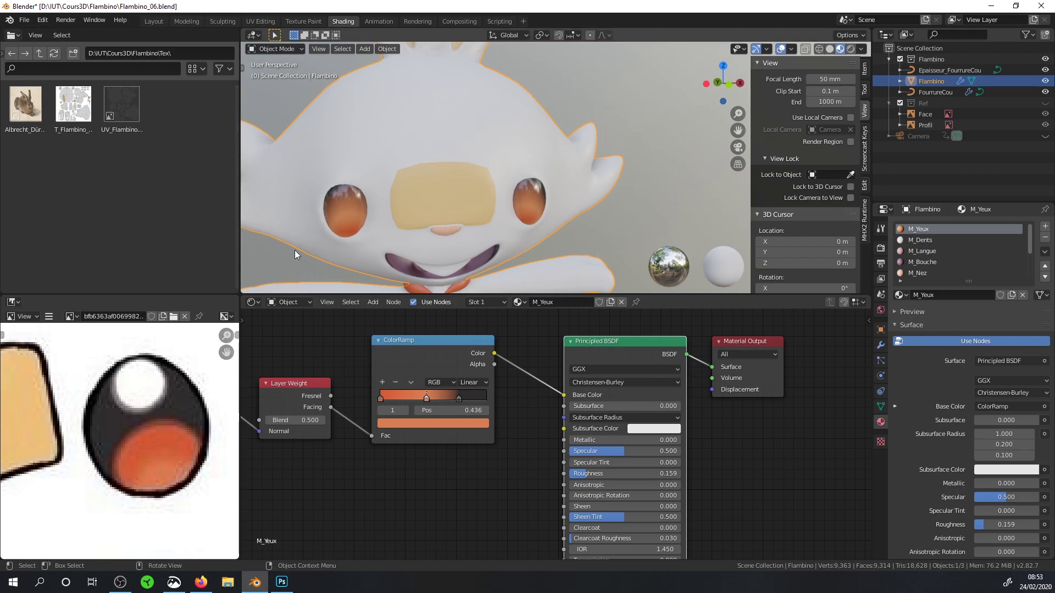
pyautogui.moveTo(295, 250); pyautogui.dragTo(336, 196, button='middle')
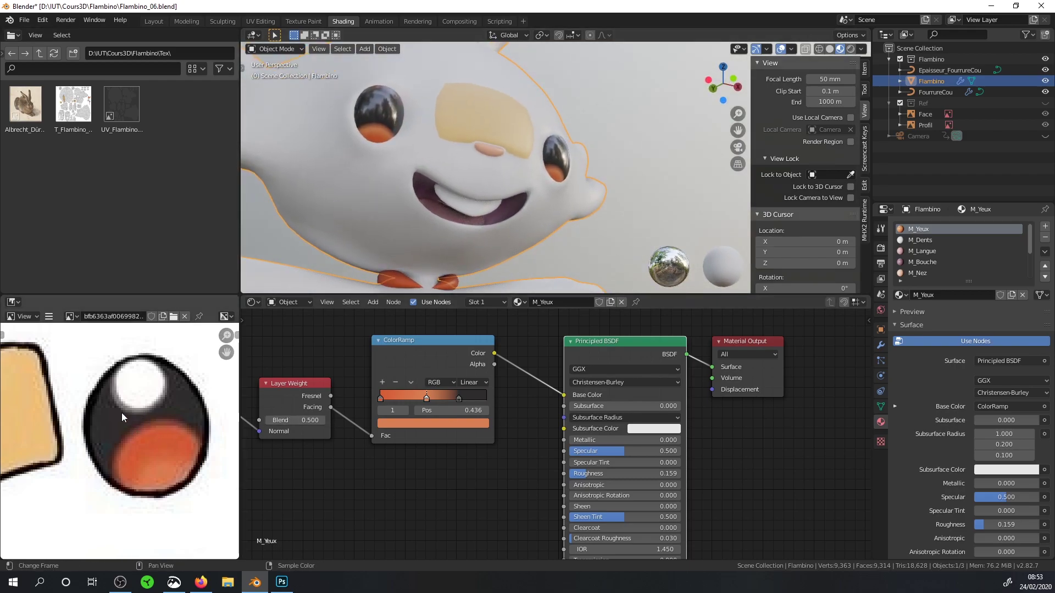
pyautogui.moveTo(513, 190); pyautogui.dragTo(417, 292, button='middle')
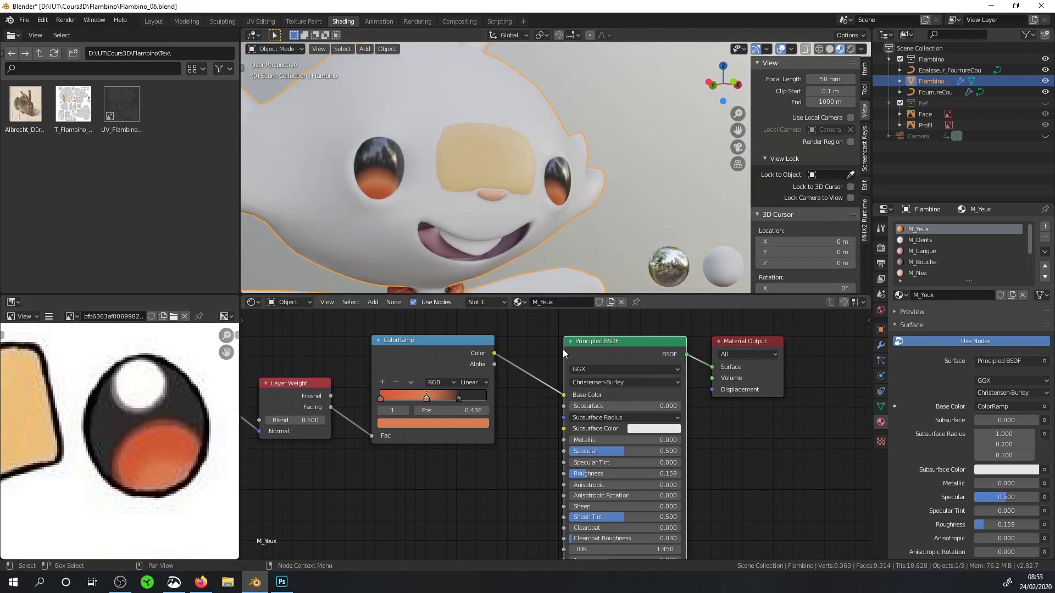